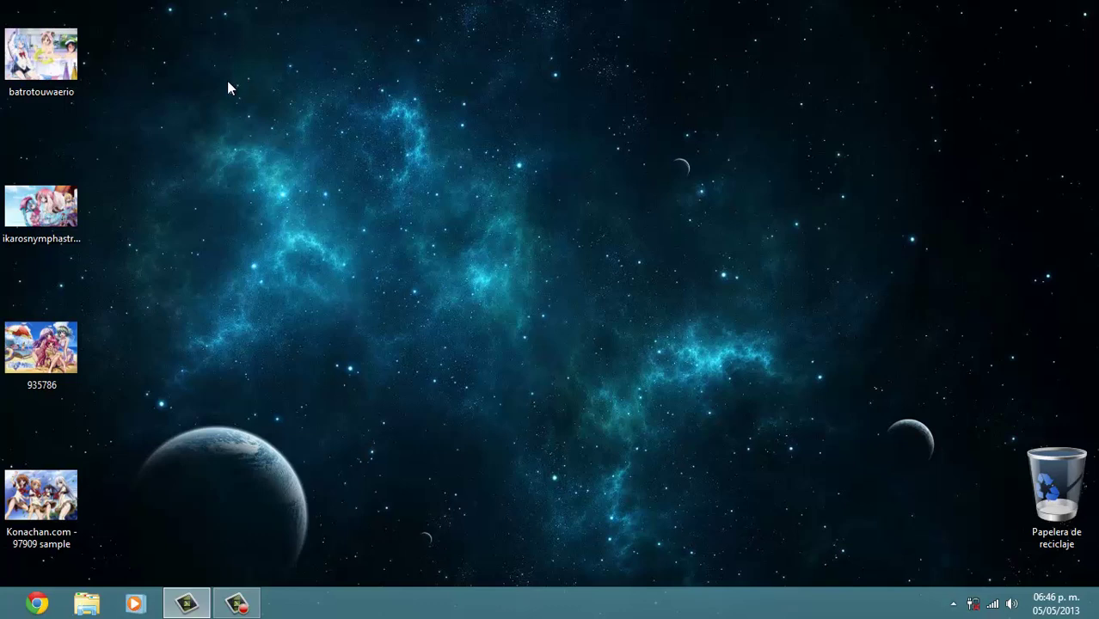
View the batrotouwaerio image from the desktop and close the viewer.
double_click(60, 75)
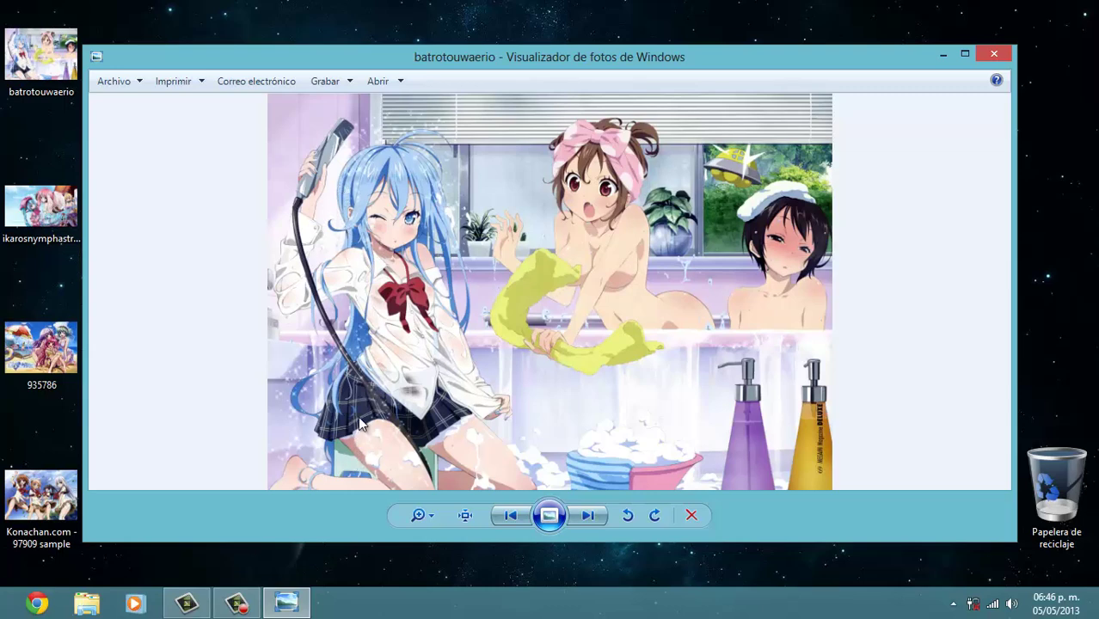
click(982, 55)
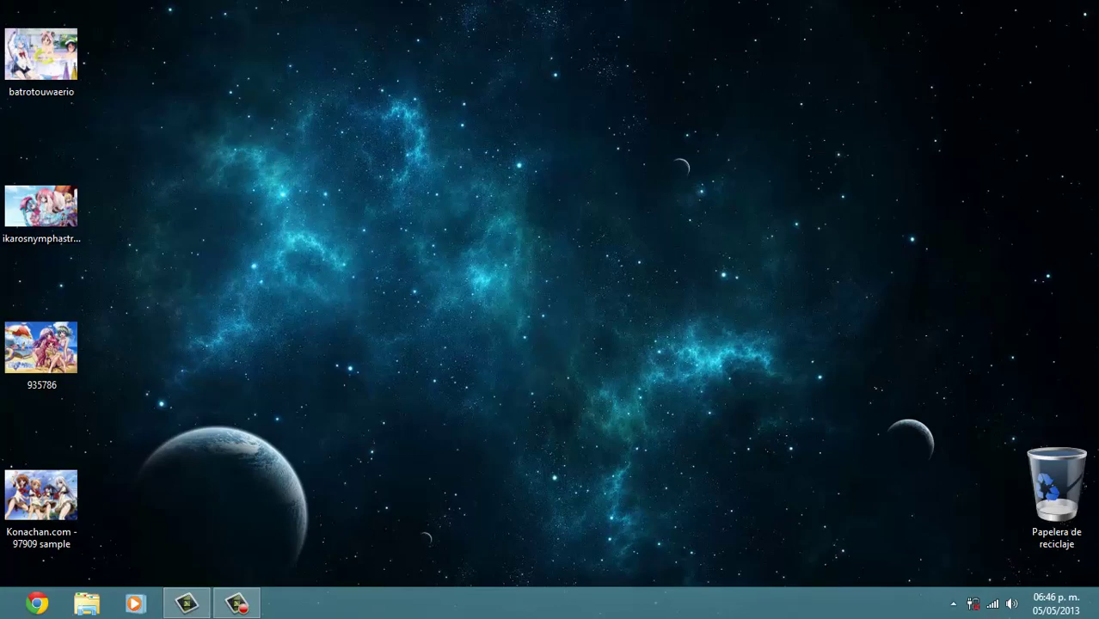
Launch Horizon, collapse the Device Explorer and open the Xbox 360 Theme Creator in the workspace.
click(3, 612)
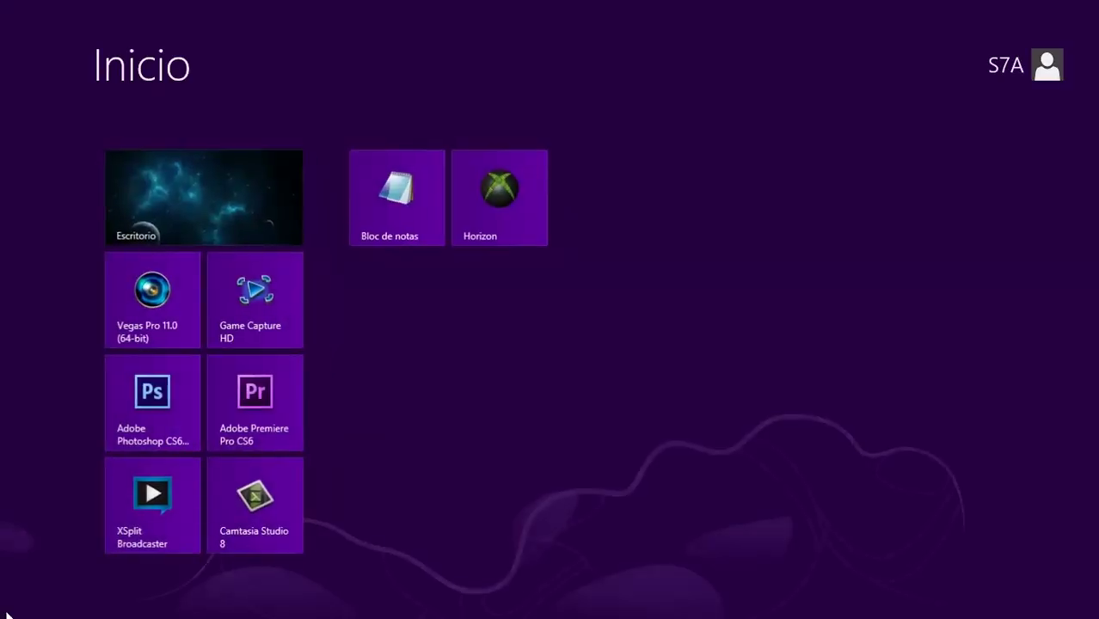
click(496, 197)
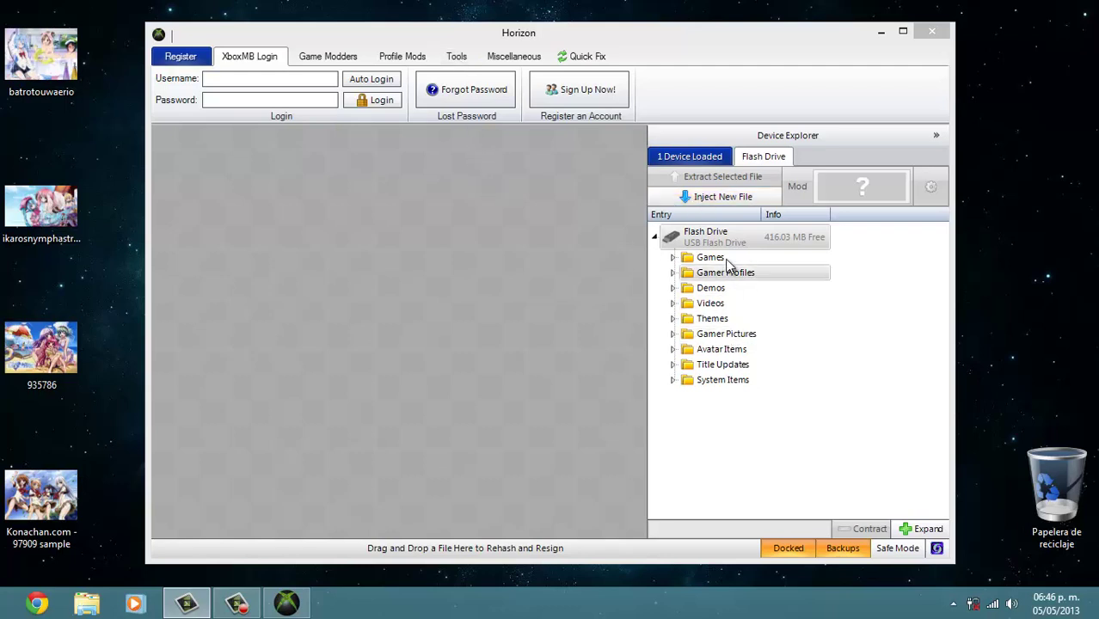
click(460, 58)
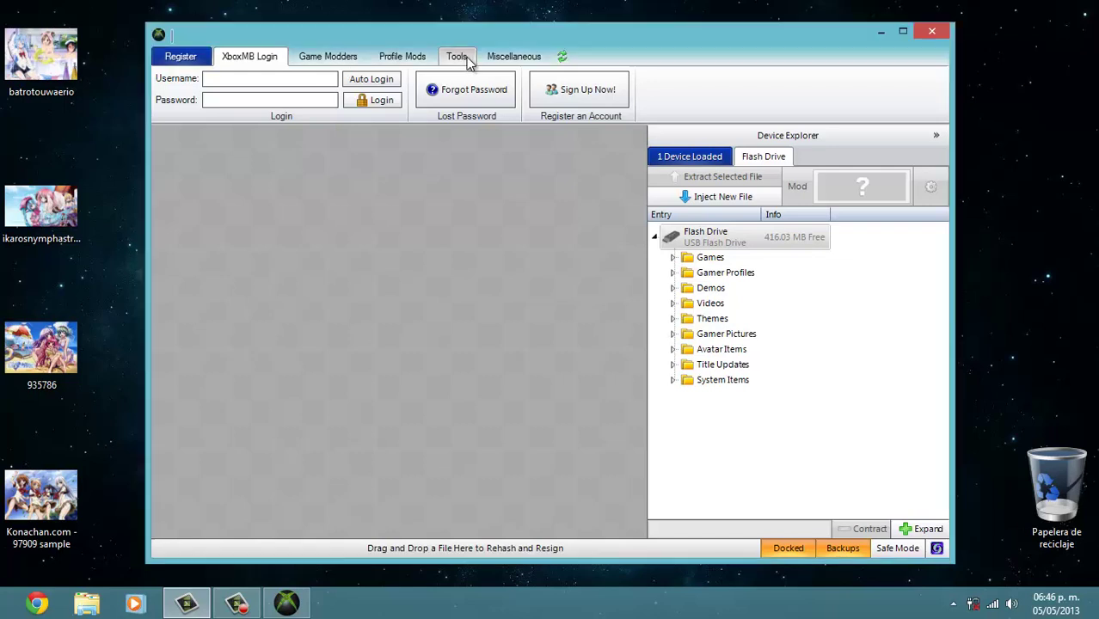
click(934, 137)
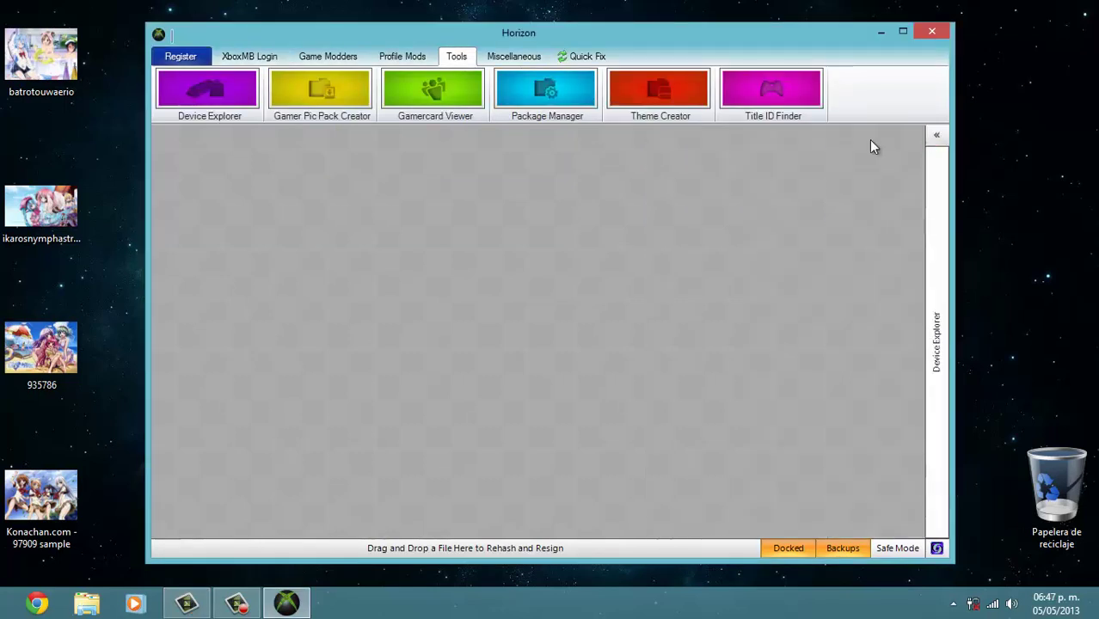
click(651, 86)
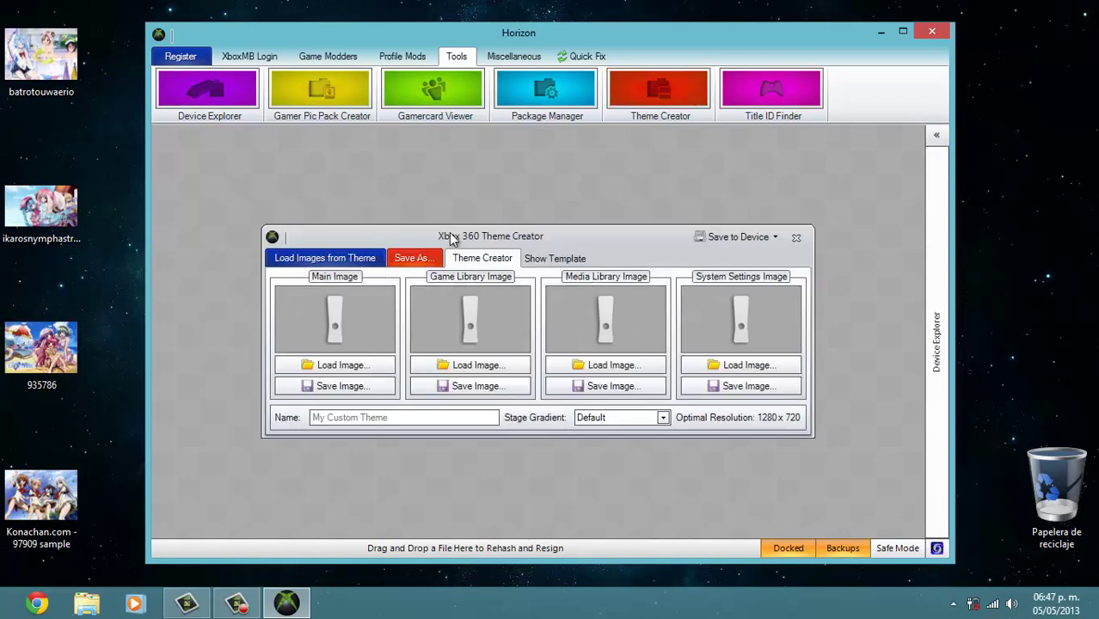
drag(444, 239, 462, 201)
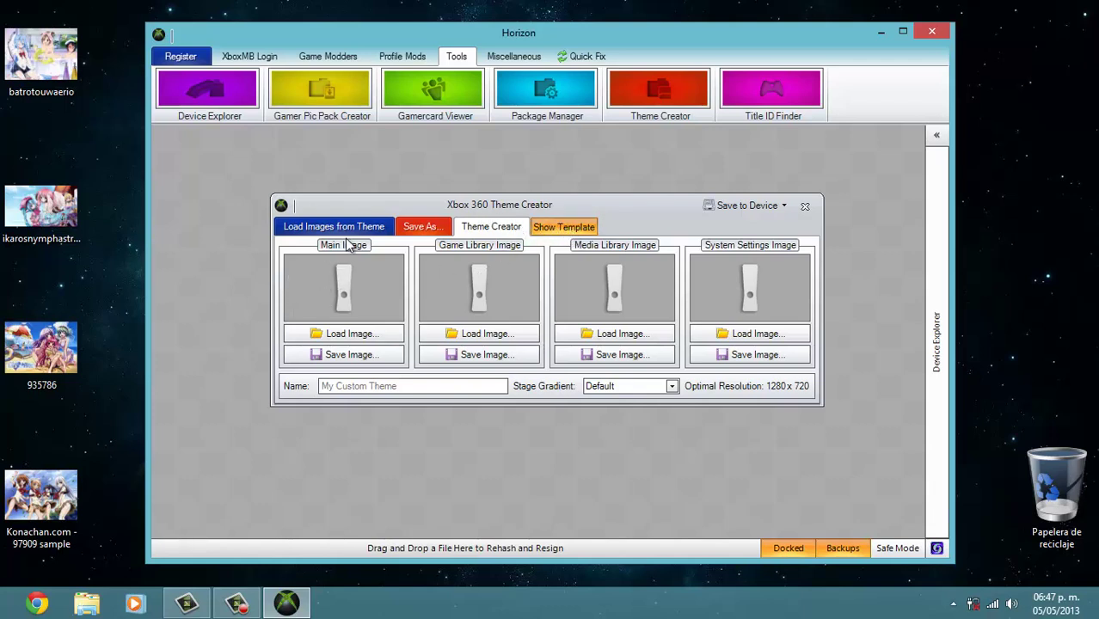
Load the batrotouwaerio picture from the desktop as the theme's Main Image.
click(348, 331)
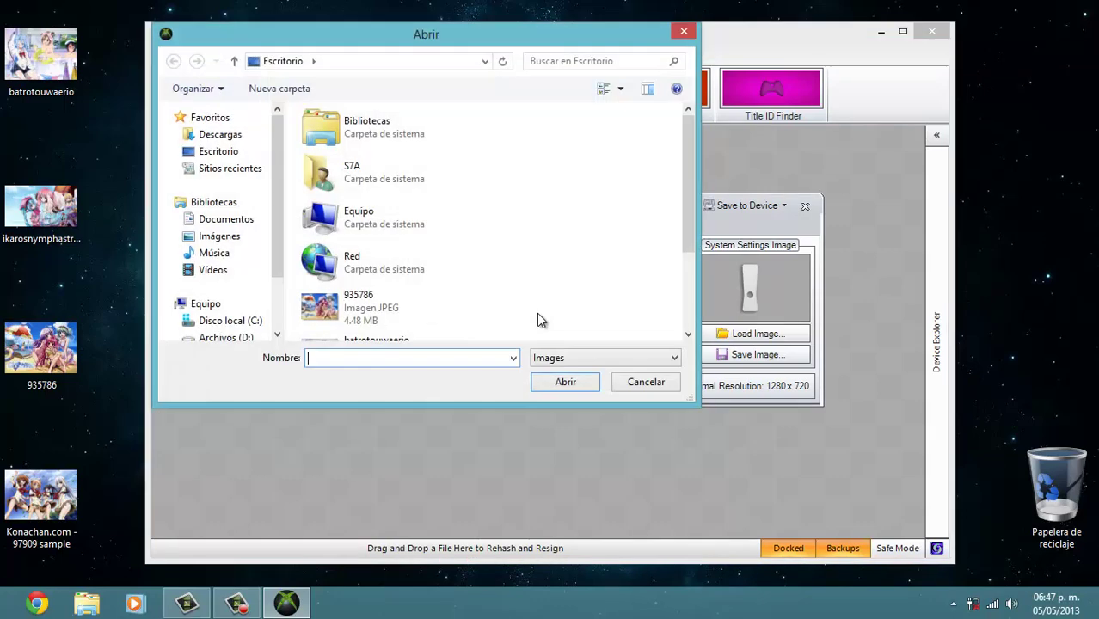
drag(690, 216, 674, 297)
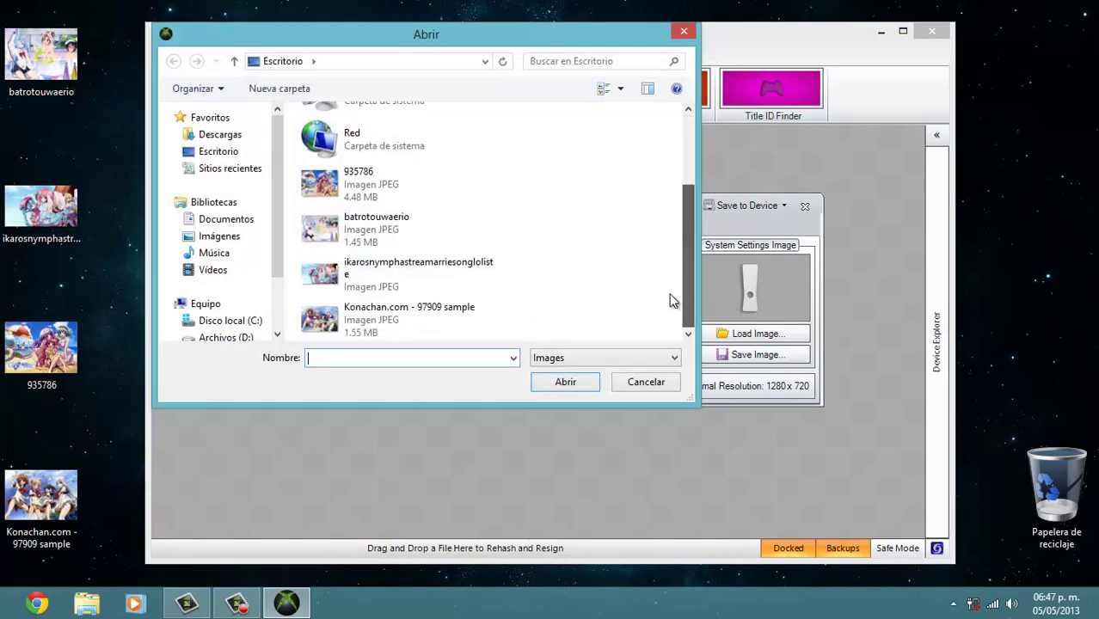
double_click(323, 230)
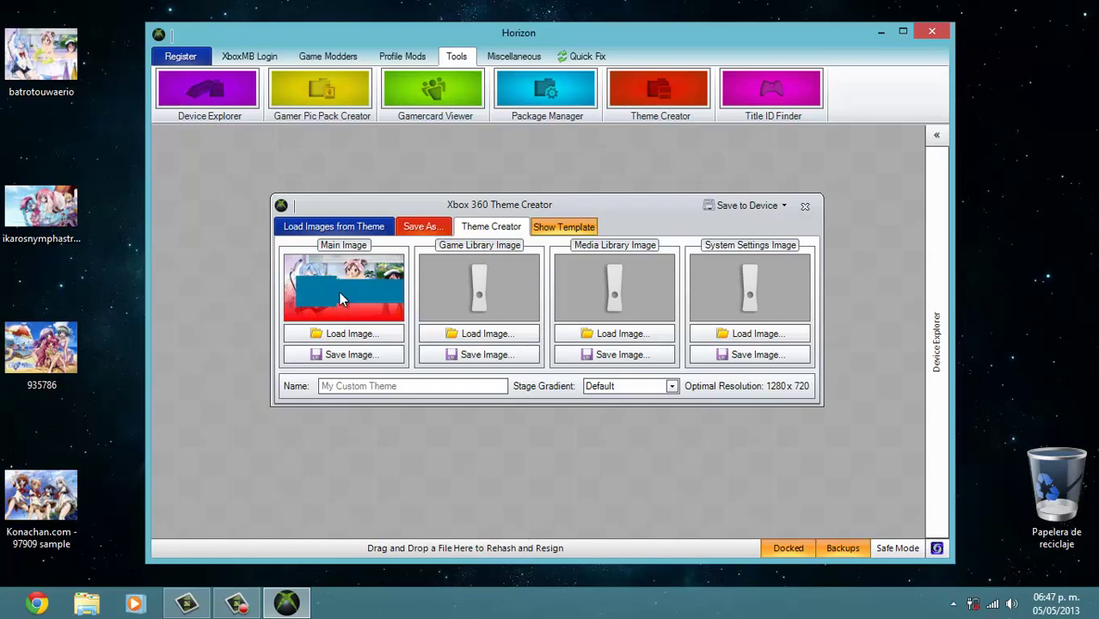
Load the ikarosnymphastreamarriesongloliste picture as the theme's Game Library Image.
click(469, 337)
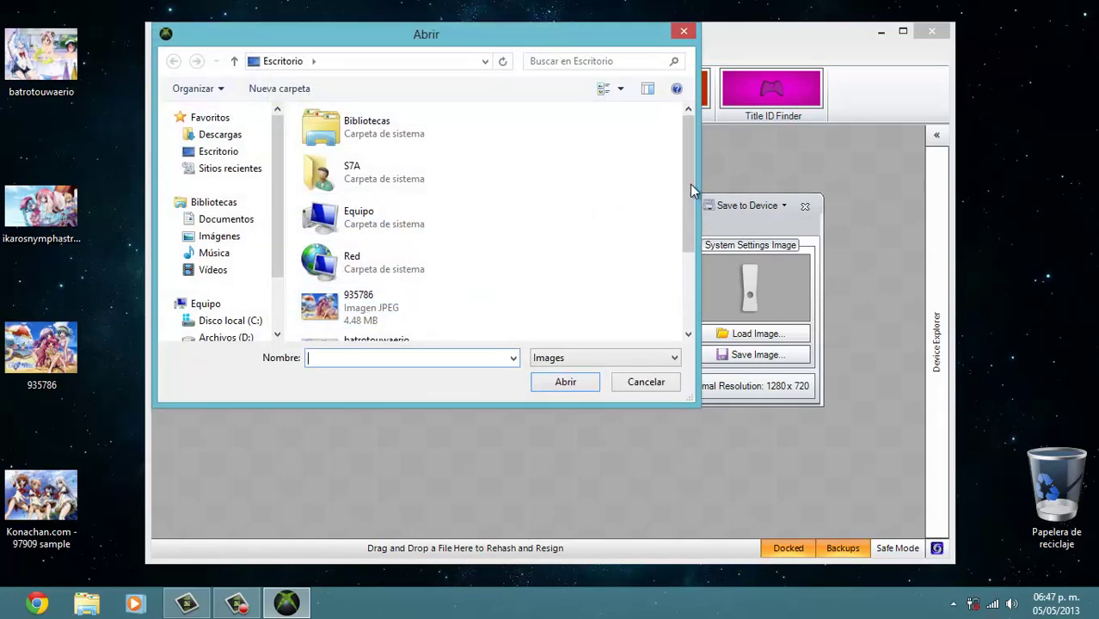
drag(690, 184, 618, 253)
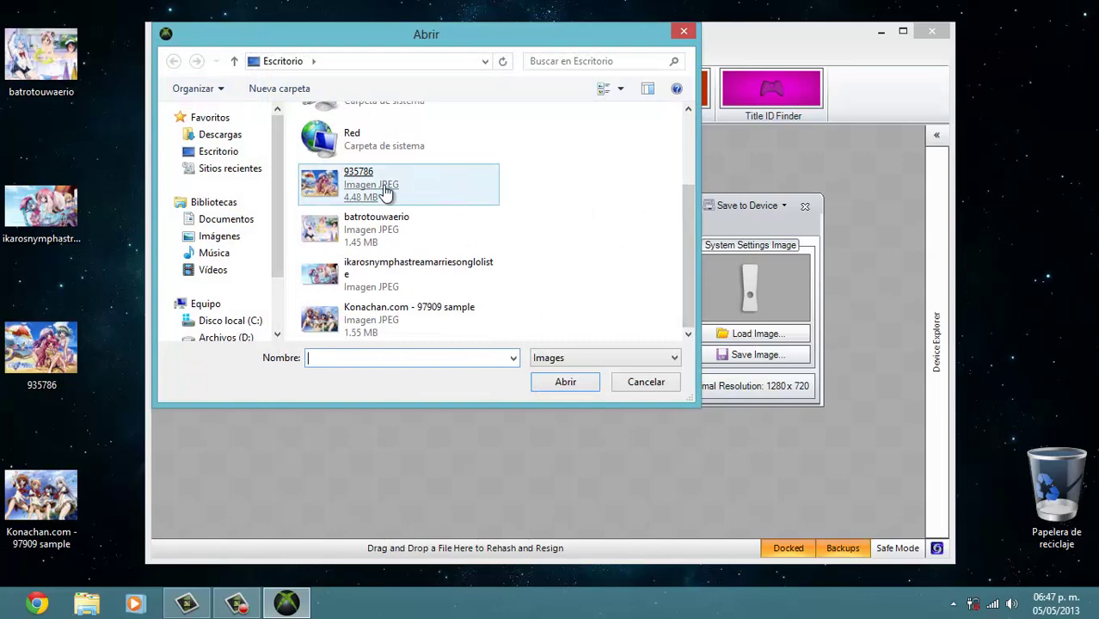
double_click(392, 273)
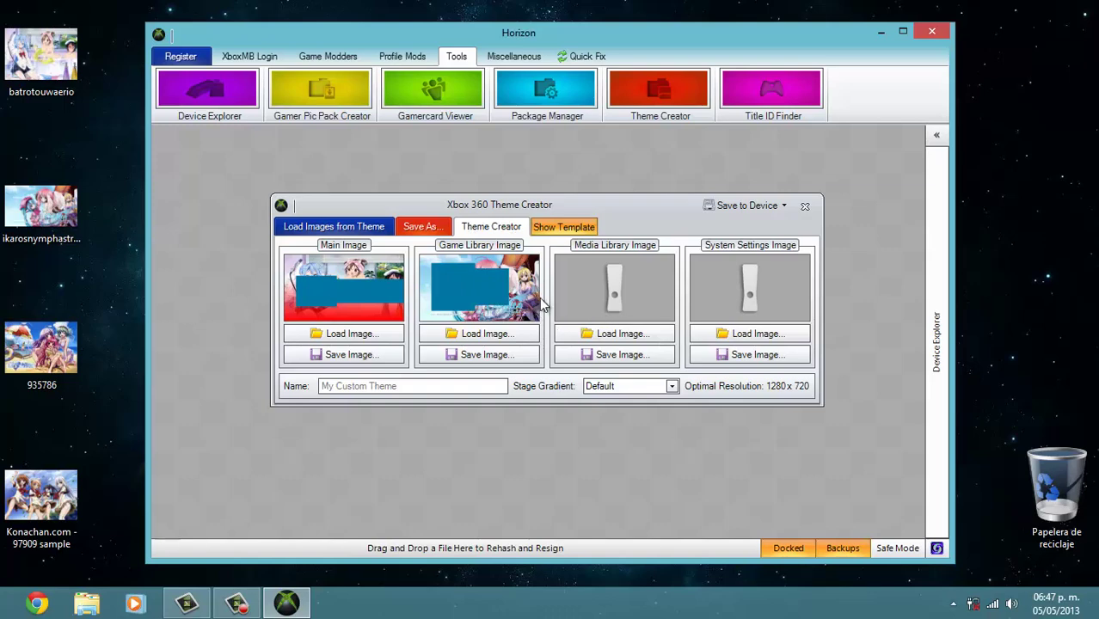
click(618, 334)
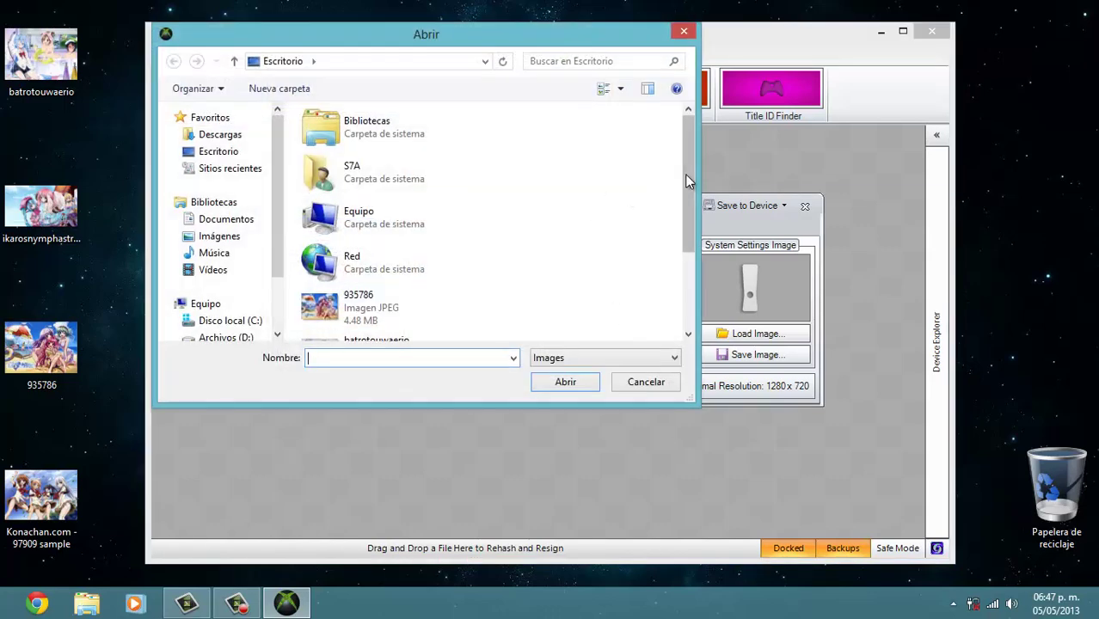
drag(684, 173, 684, 247)
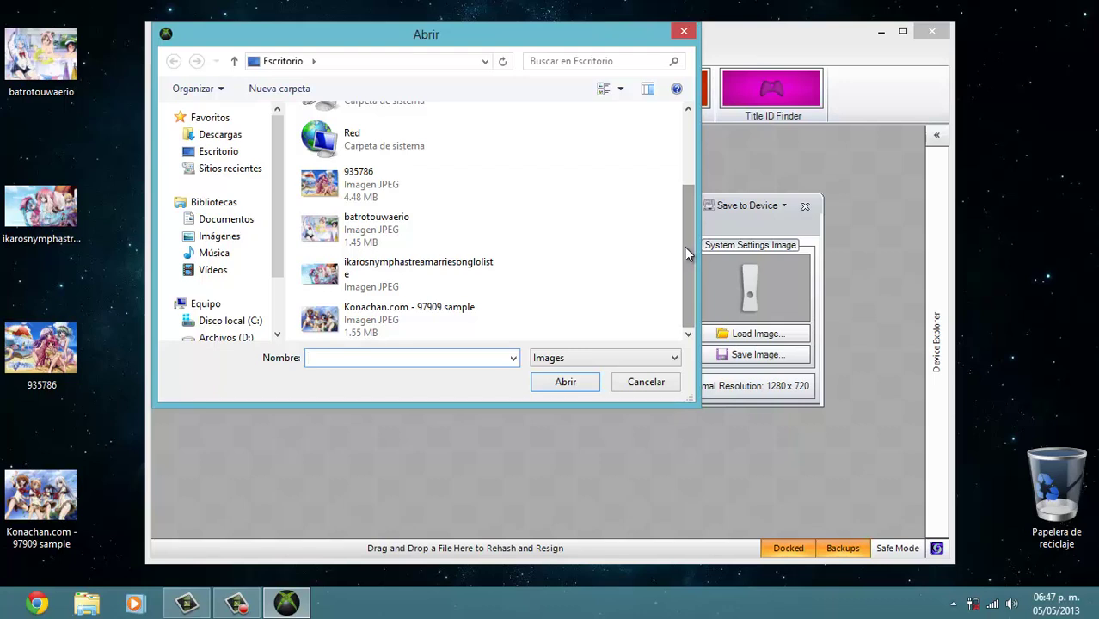
click(683, 33)
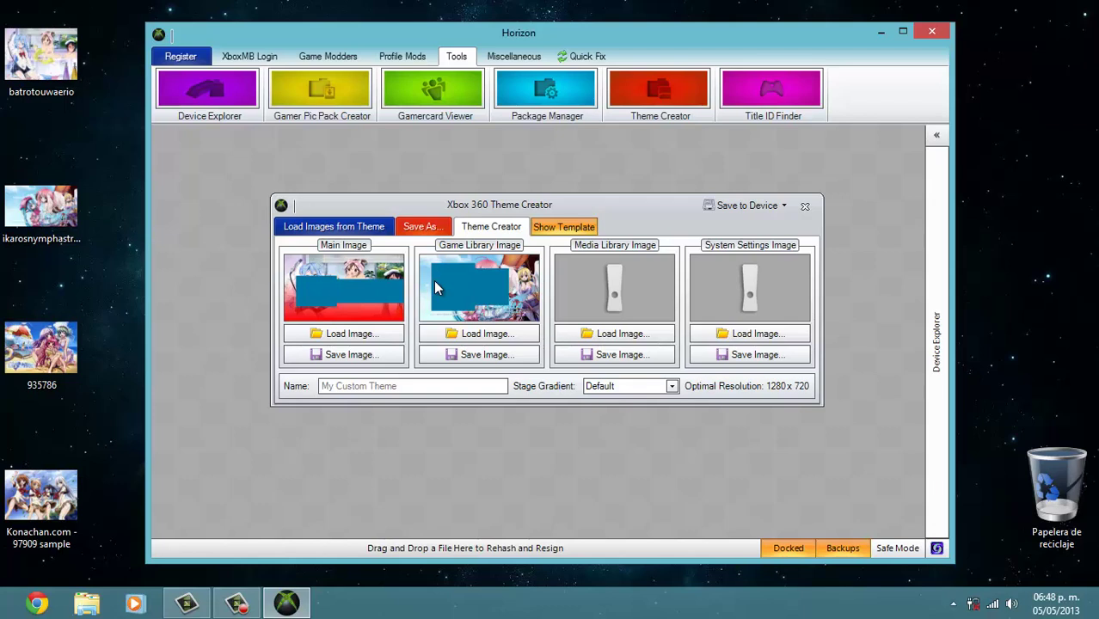
Load the 935786 picture from the desktop as the theme's Media Library Image.
click(612, 337)
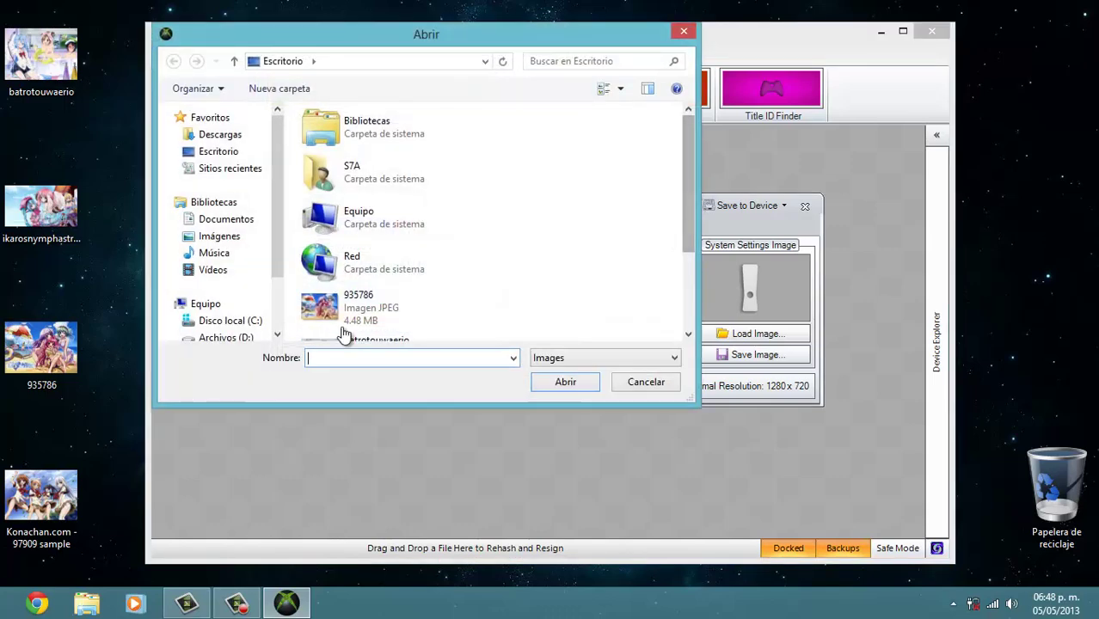
click(355, 305)
double_click(355, 305)
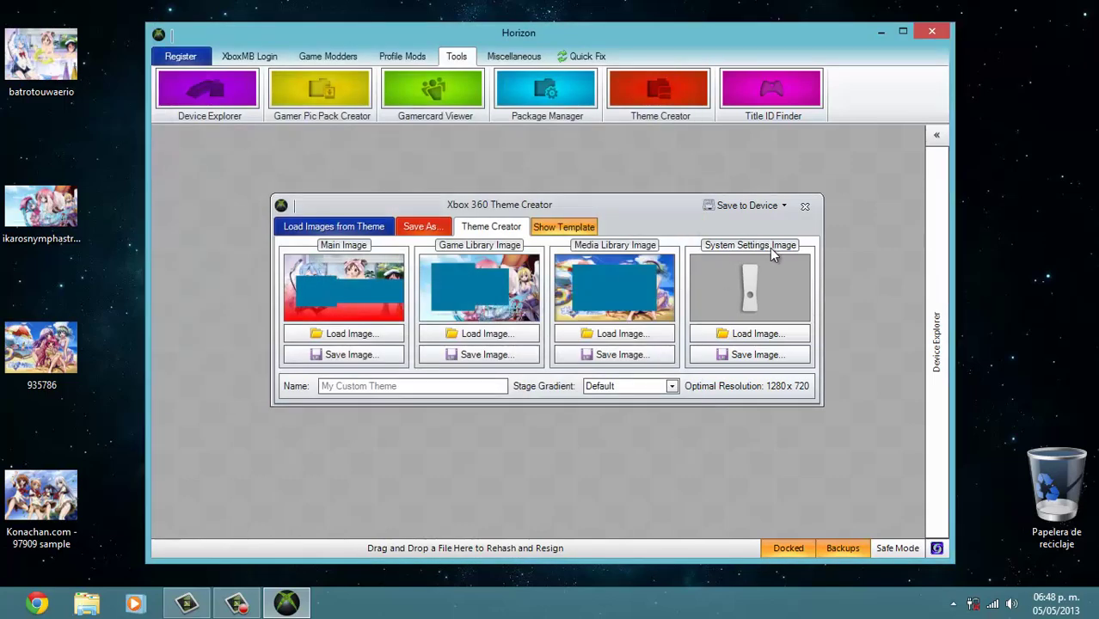
Load the "Konachan.com - 97909 sample" picture as the theme's System Settings Image.
click(739, 335)
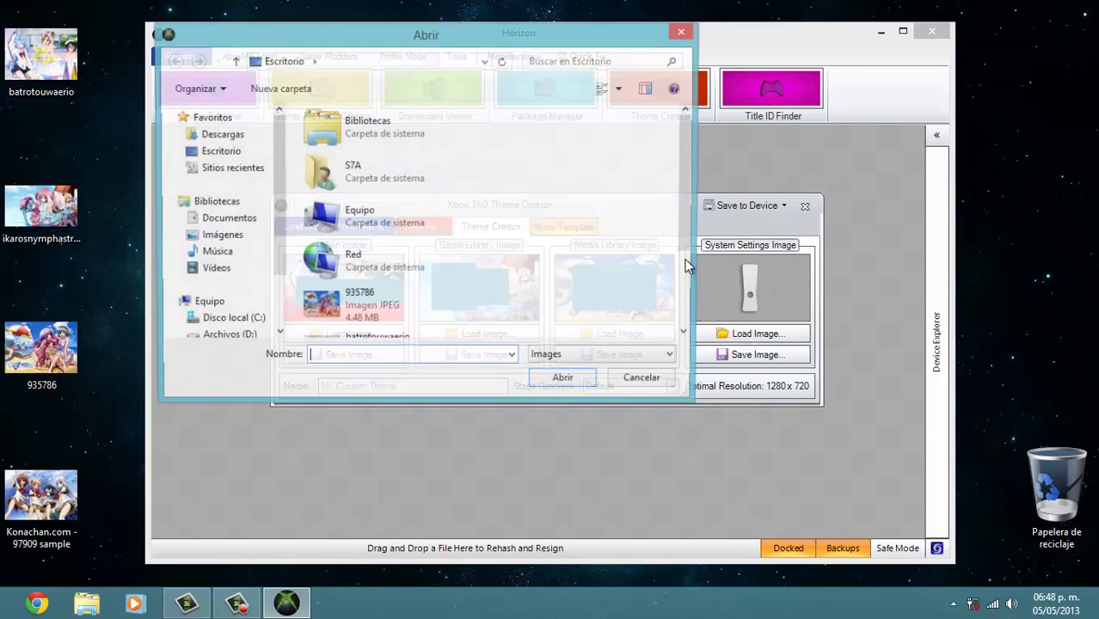
drag(691, 177, 685, 271)
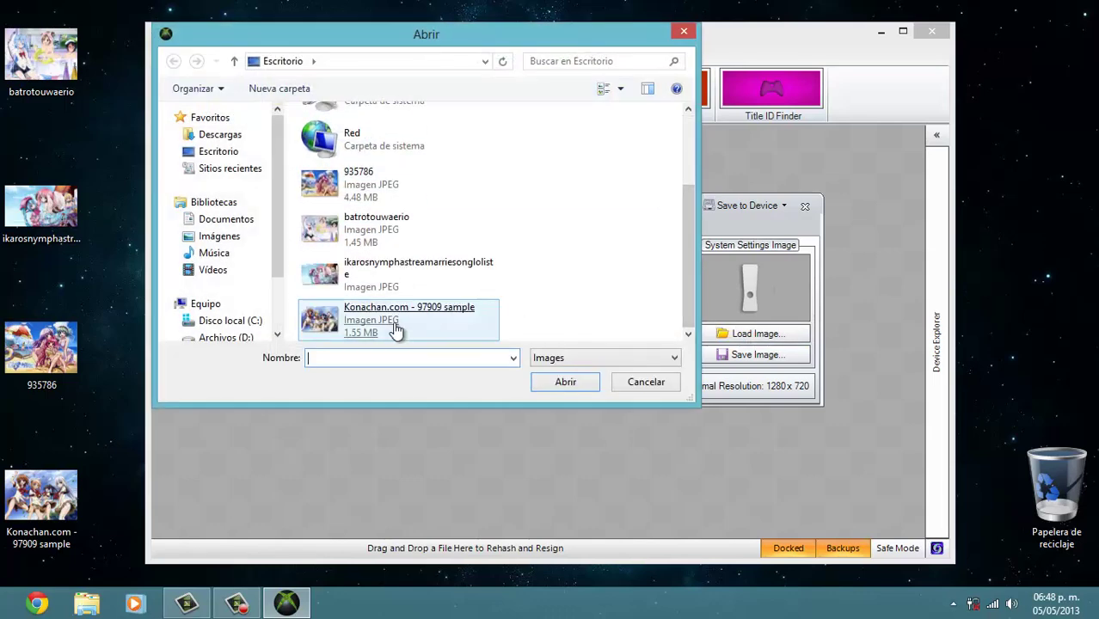
double_click(430, 322)
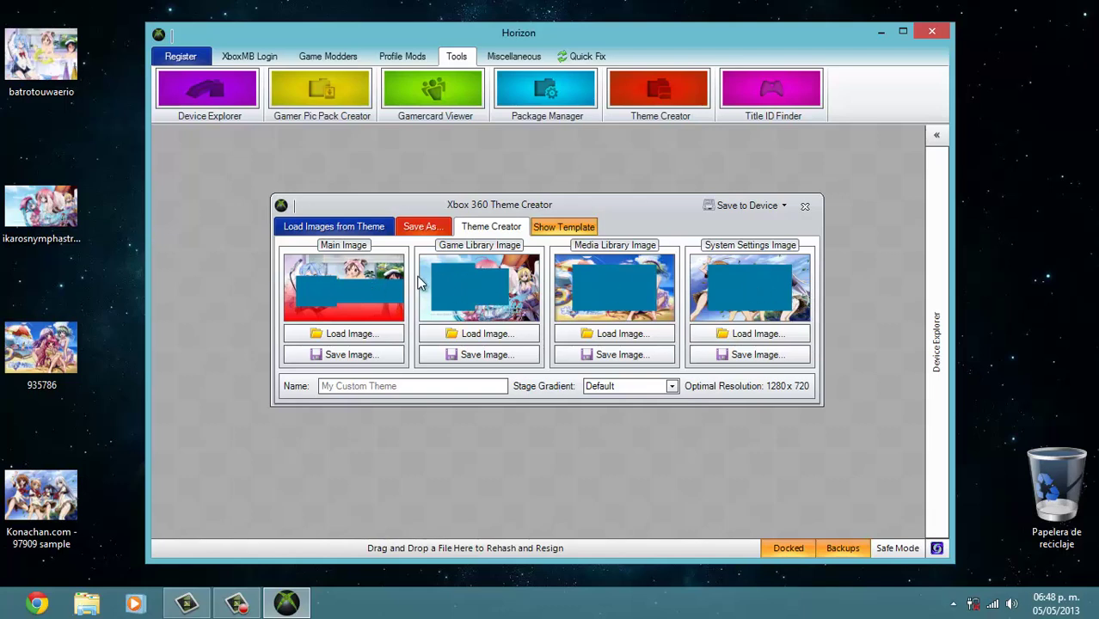
Choose the Default stage gradient and name the theme "Anime Theme".
click(601, 335)
click(672, 387)
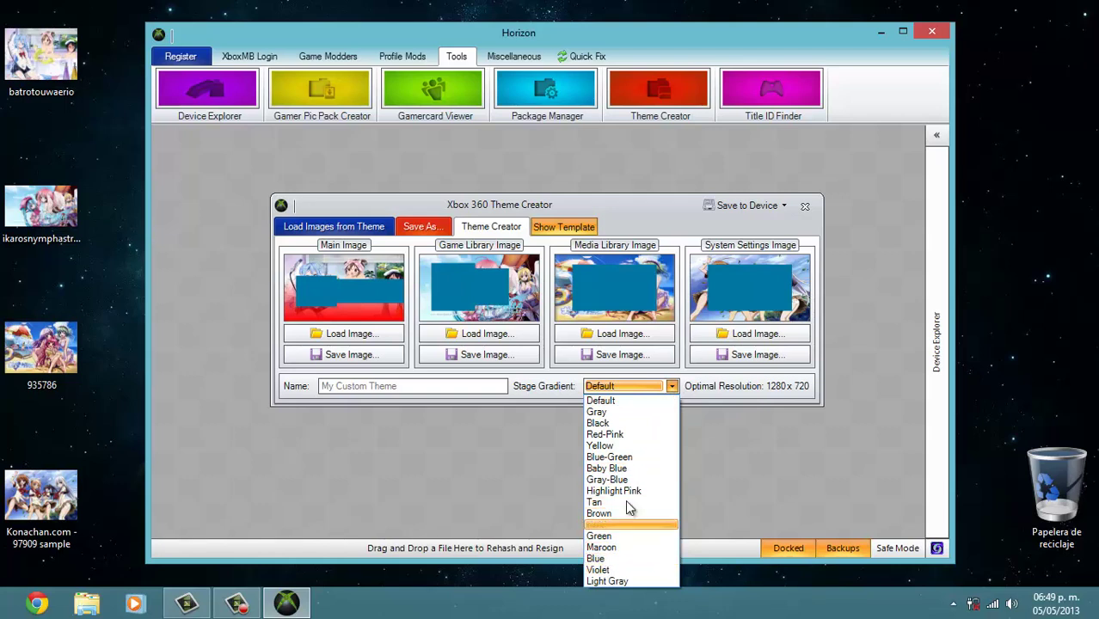
click(602, 401)
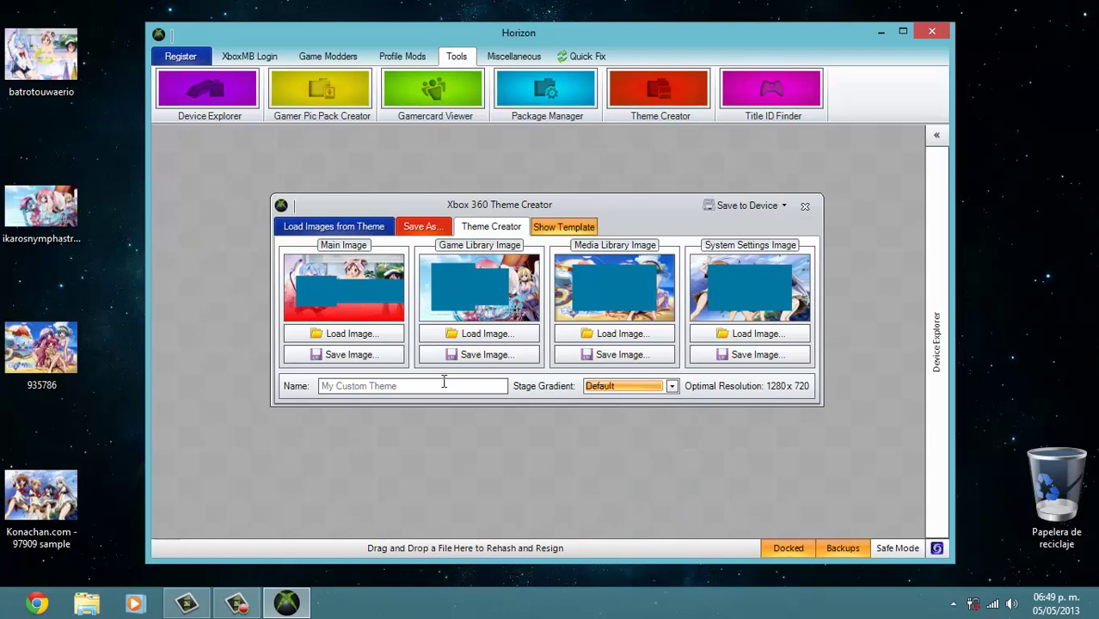
click(414, 387)
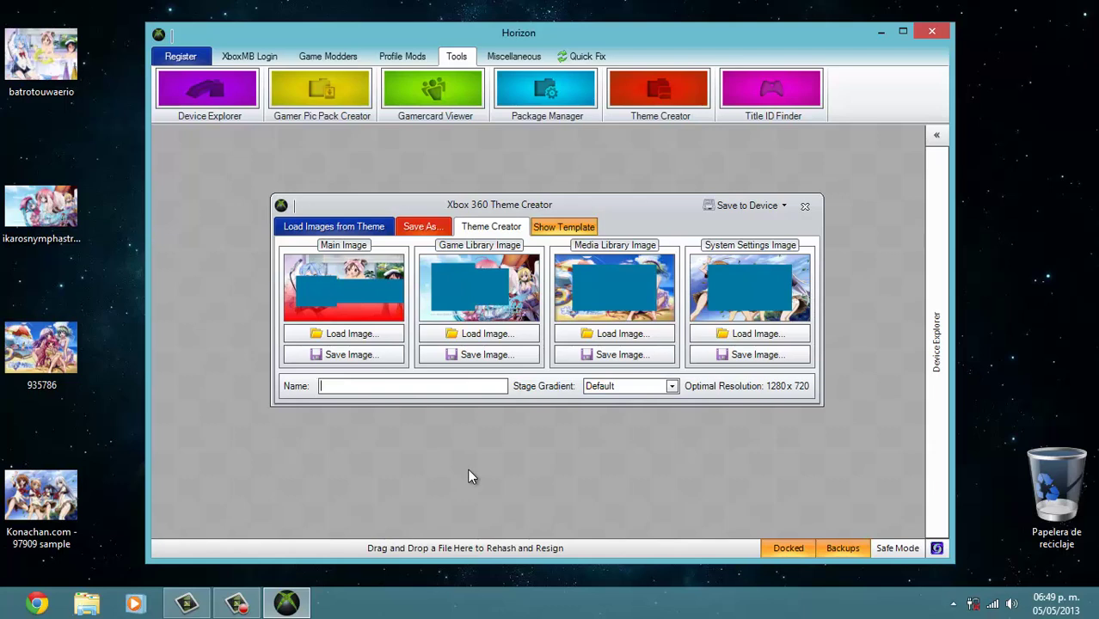
text(Anime Theme)
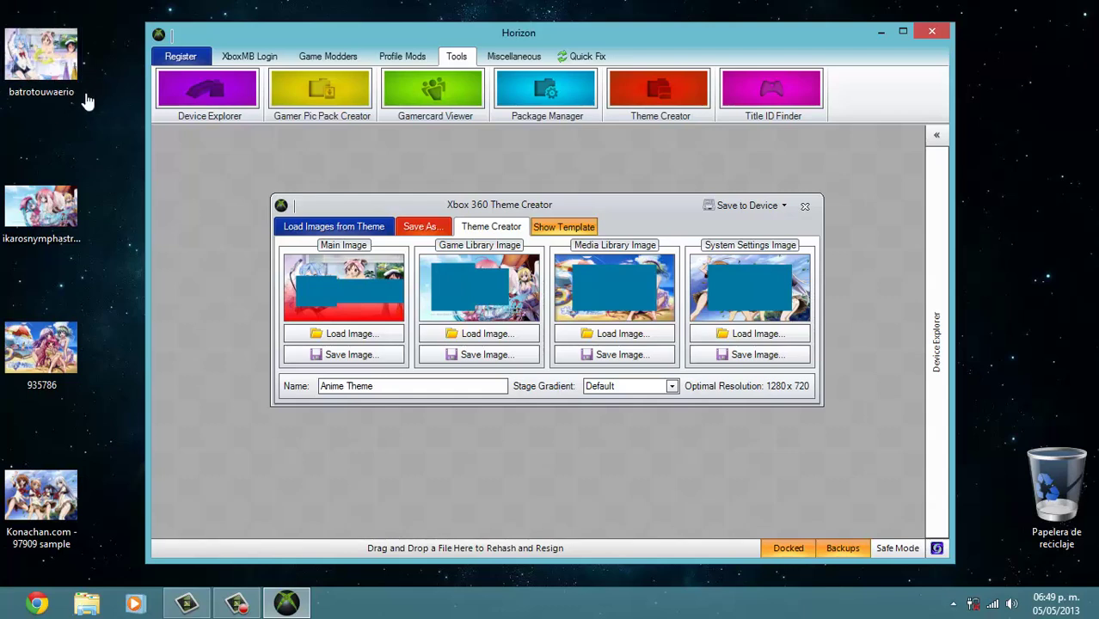
Check the file details of the four source pictures on the desktop.
click(62, 82)
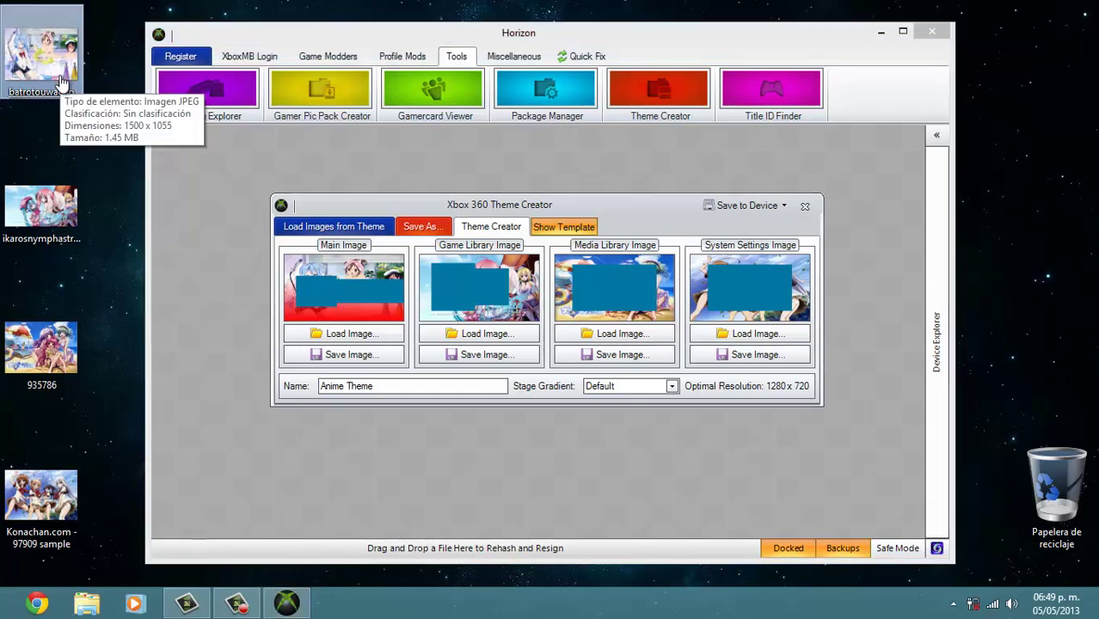
click(52, 226)
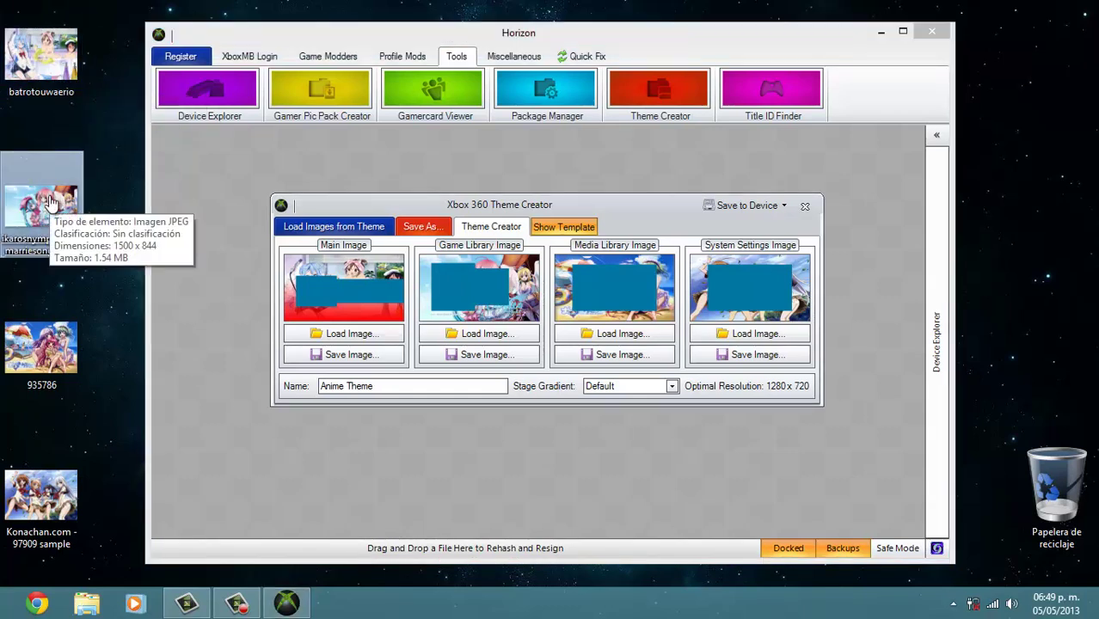
click(42, 333)
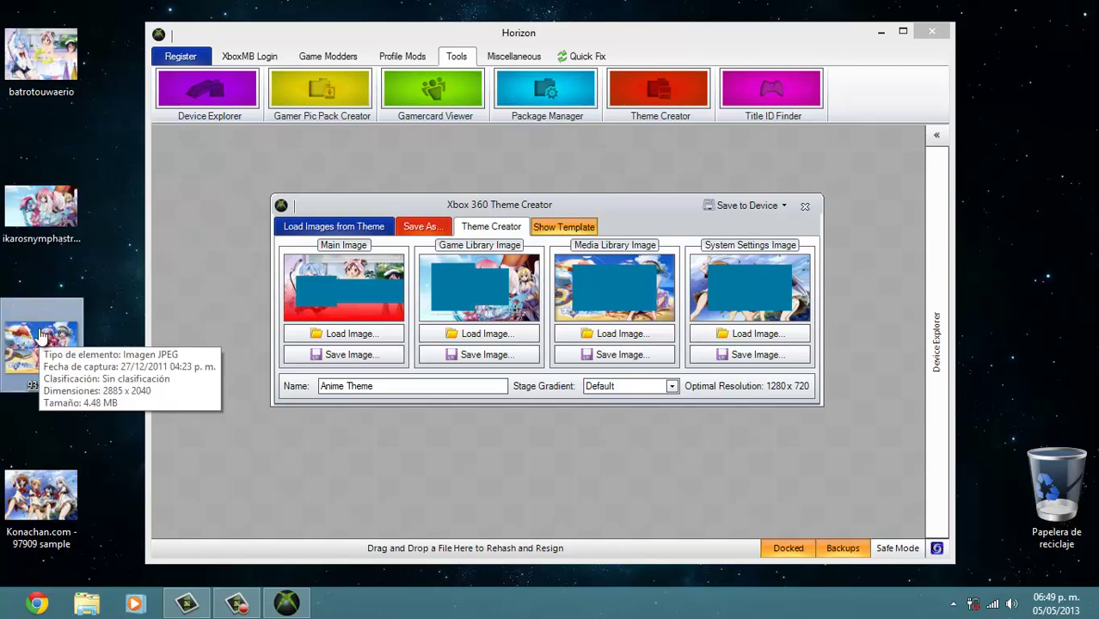
click(43, 497)
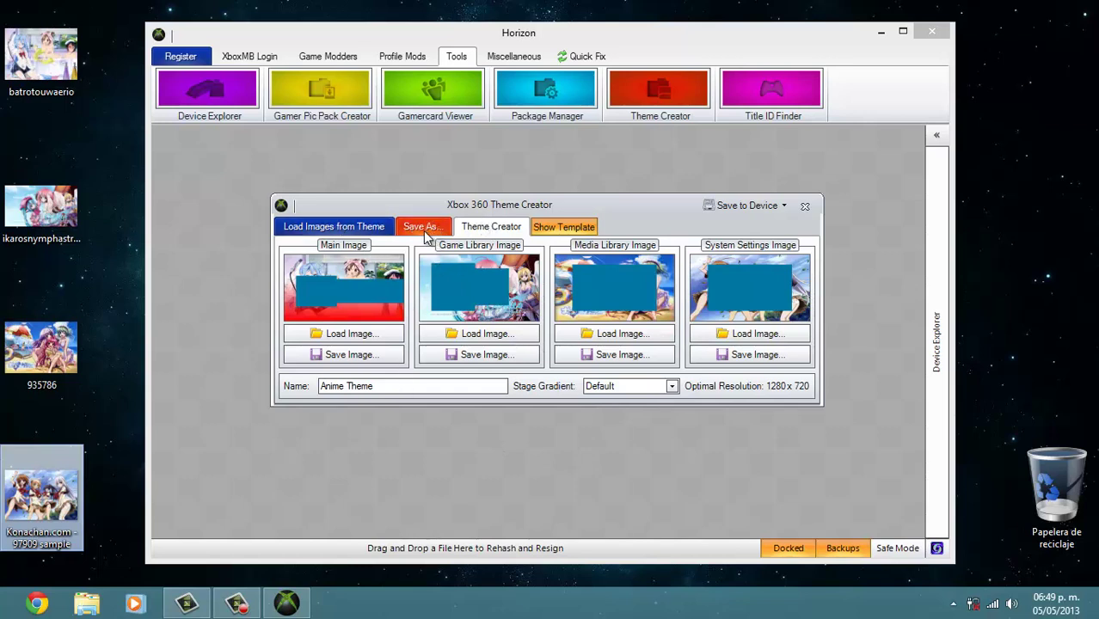
Save the finished theme to the Flash Drive and dismiss the transfer message.
click(780, 211)
click(780, 210)
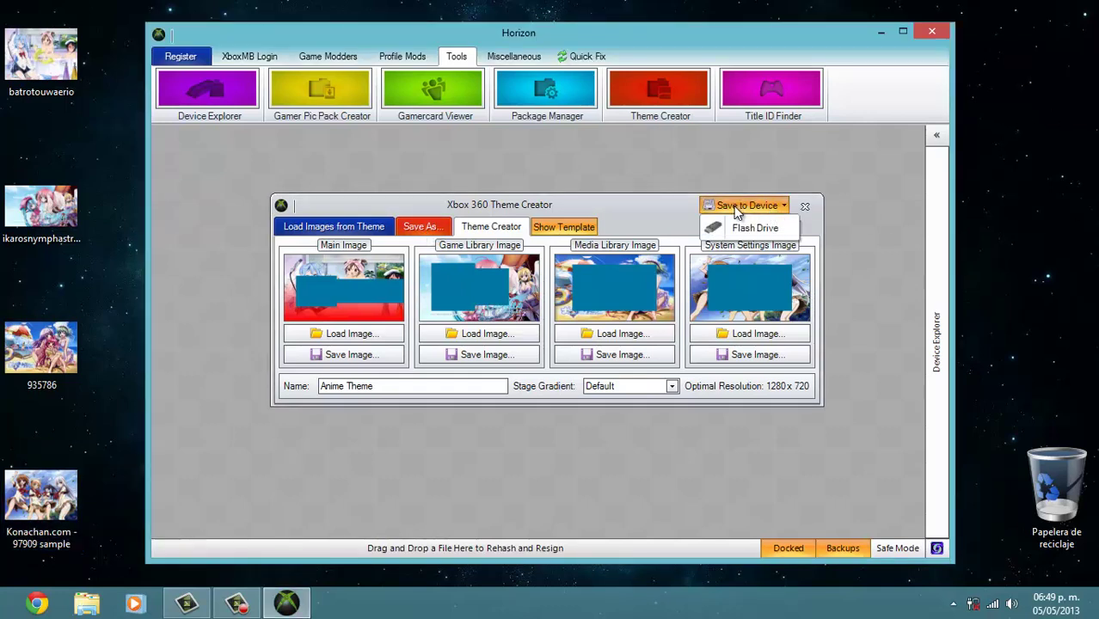
click(741, 230)
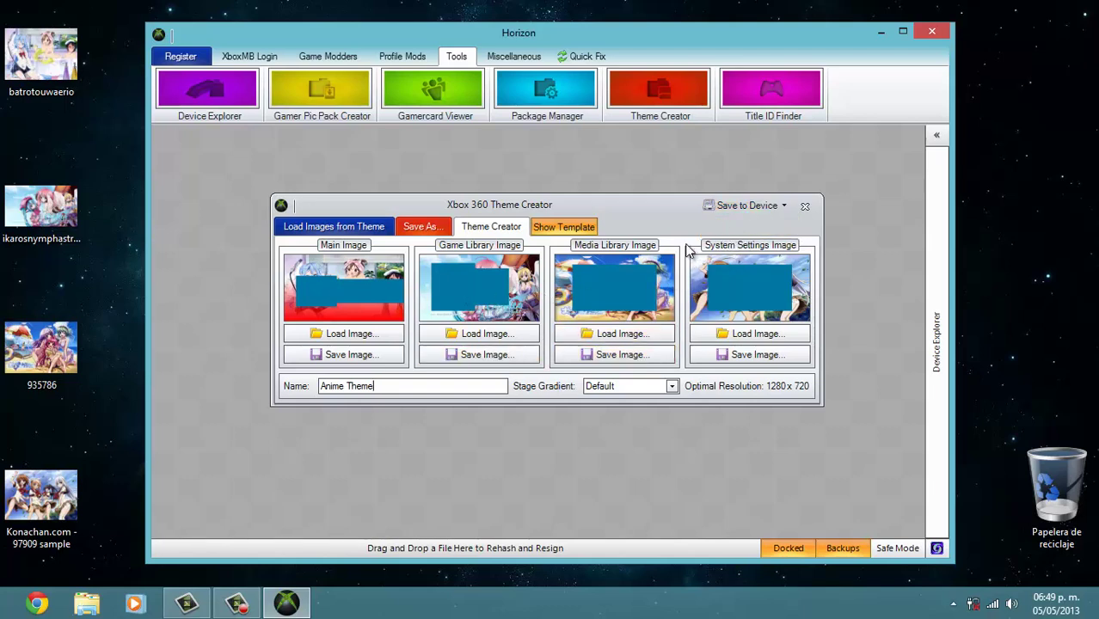
click(772, 210)
click(772, 224)
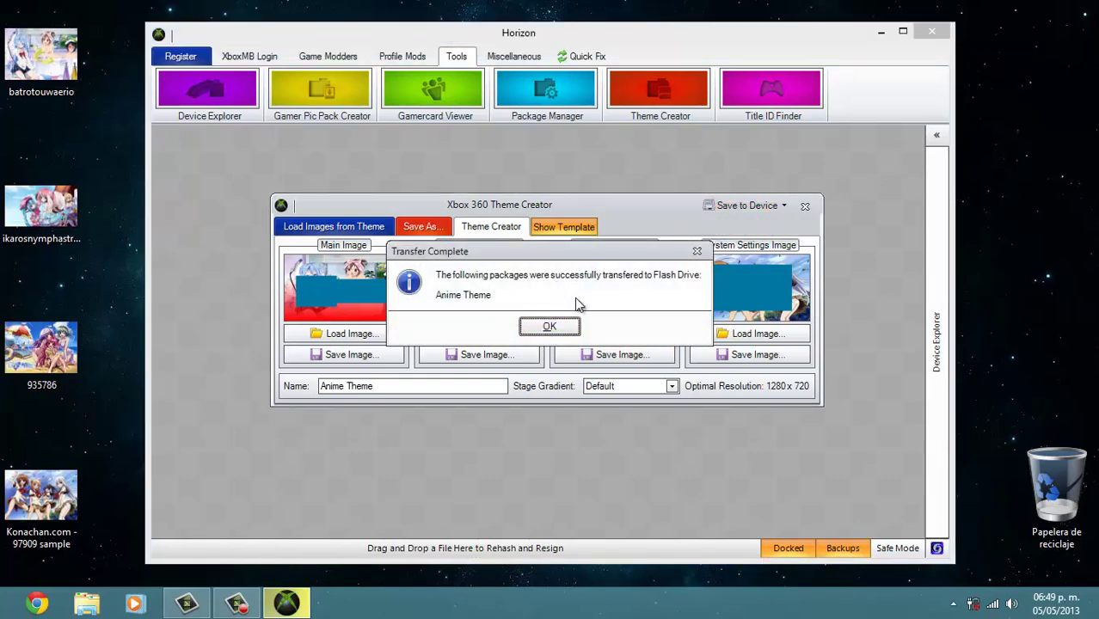
click(578, 327)
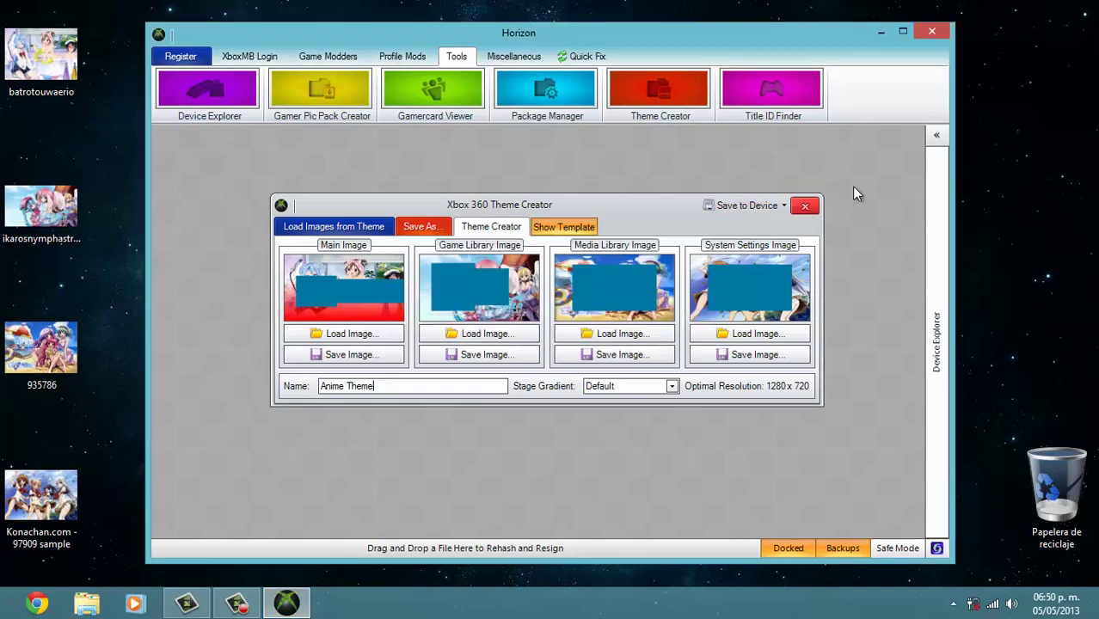
Locate the Anime Theme file in the Flash Drive's Themes folder using Device Explorer.
click(936, 135)
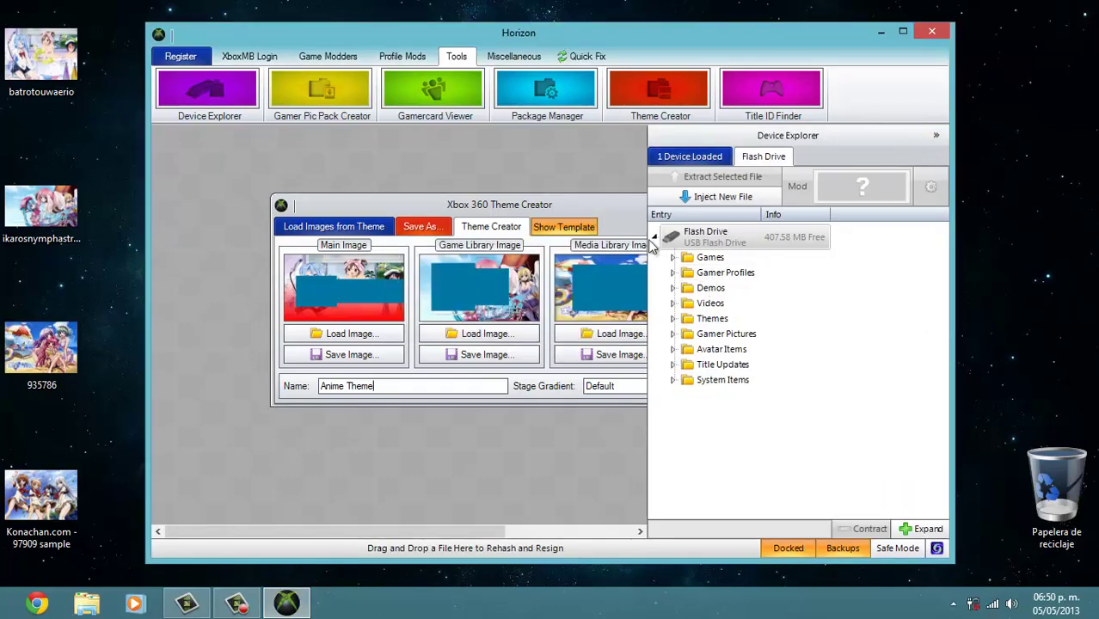
click(680, 320)
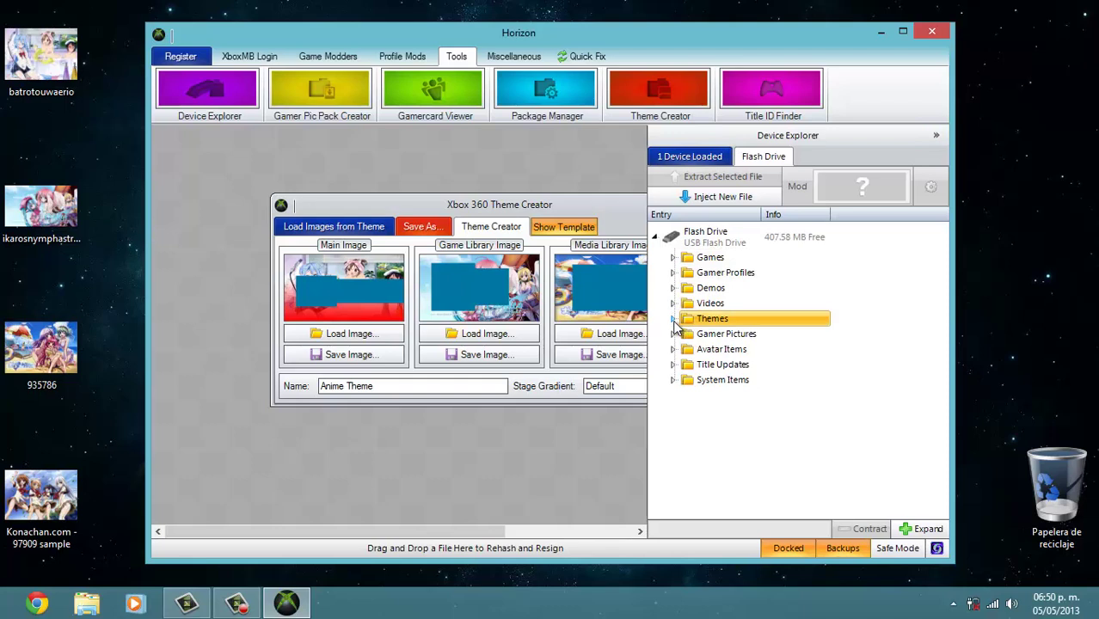
click(674, 319)
click(738, 344)
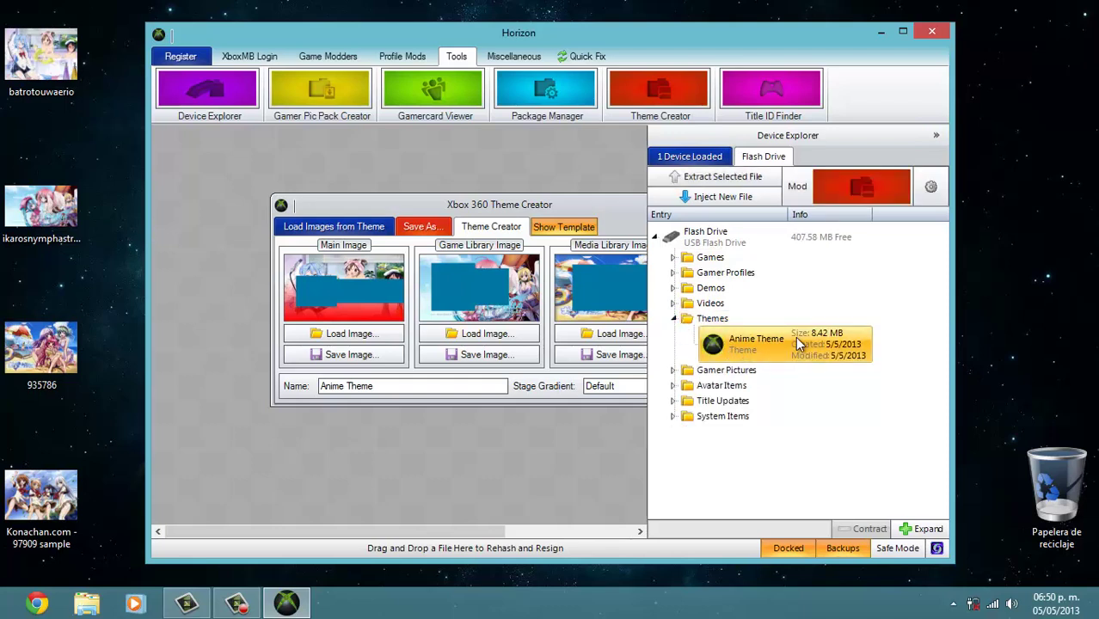
Open the Anime Theme package and review its package info, thumbnails and file contents.
click(886, 196)
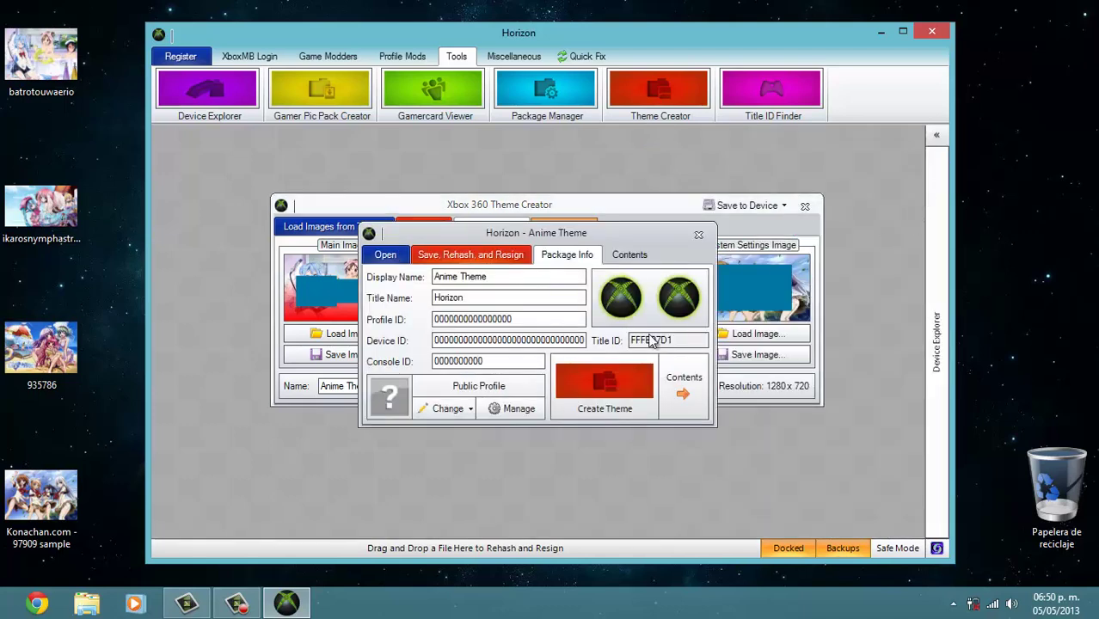
right_click(627, 294)
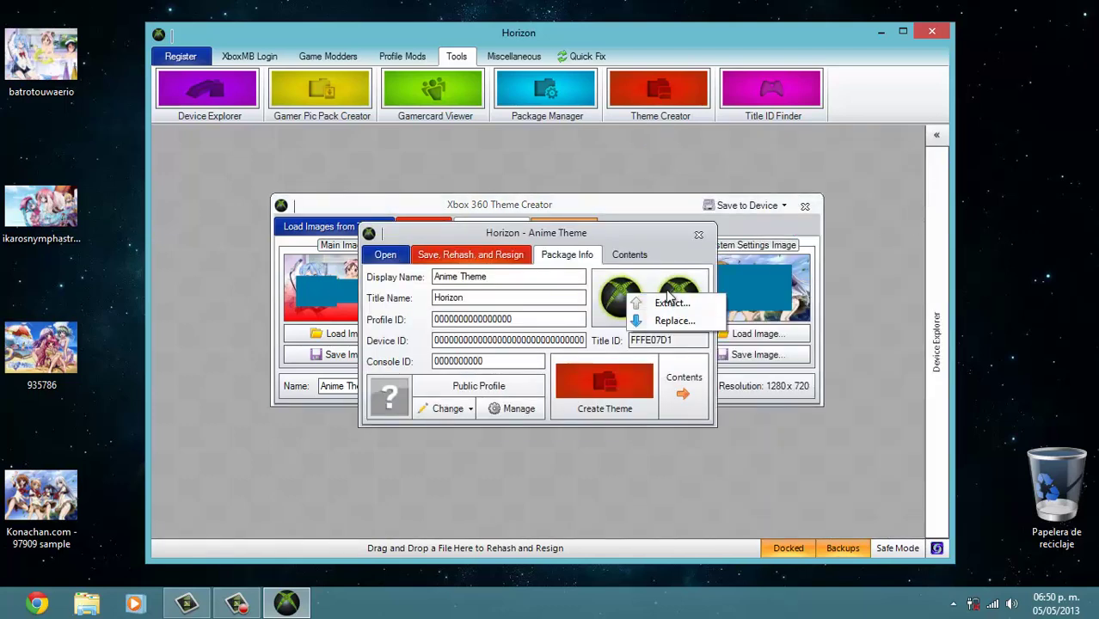
click(682, 290)
click(630, 255)
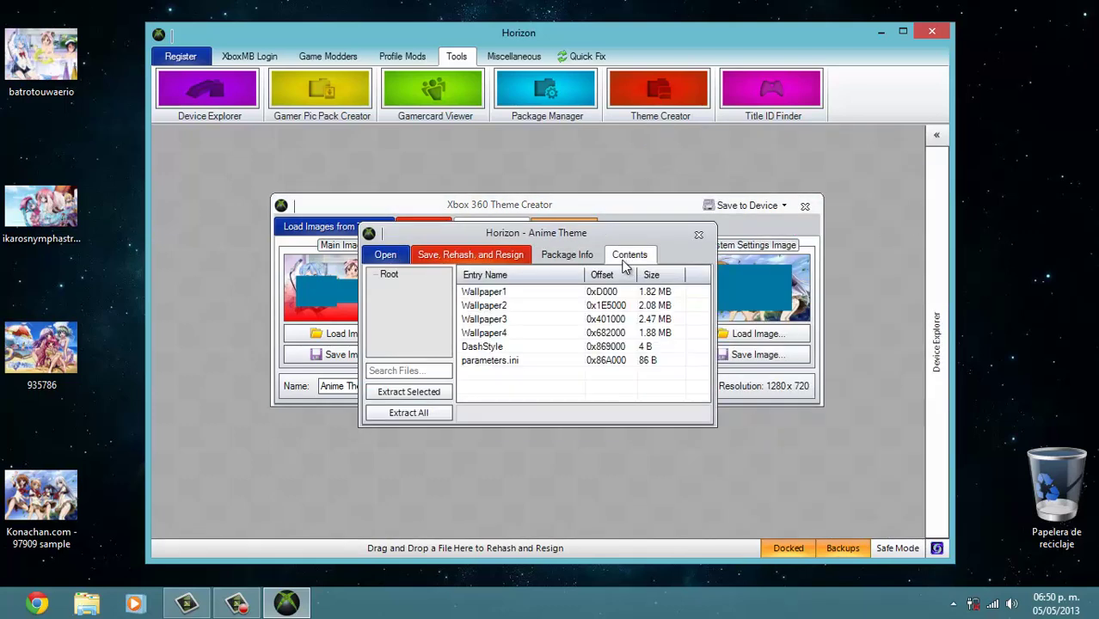
click(566, 255)
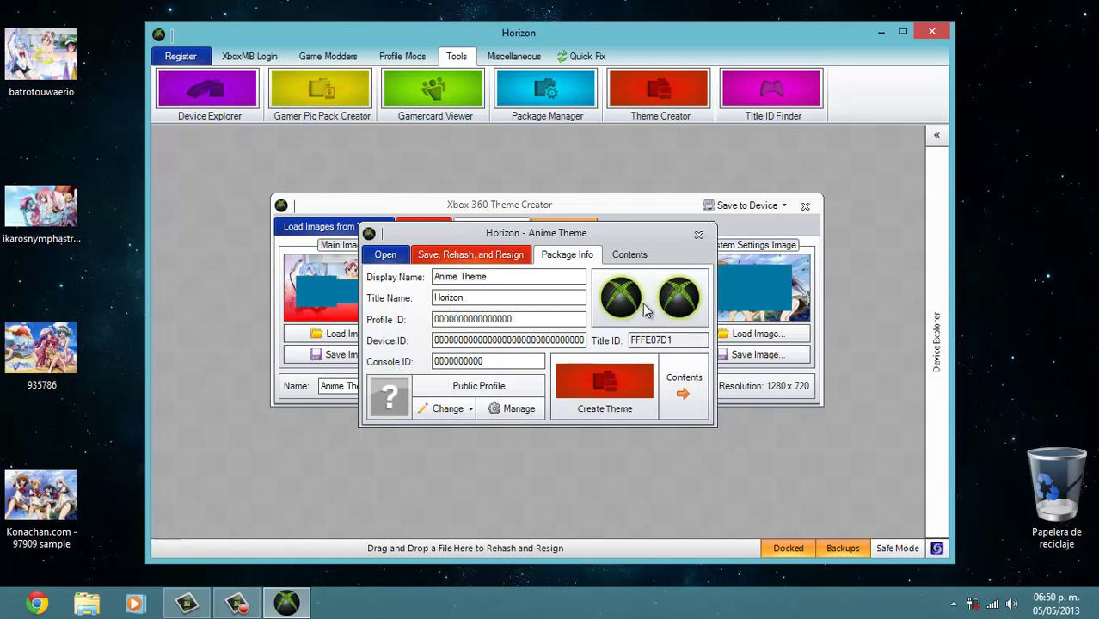
click(617, 304)
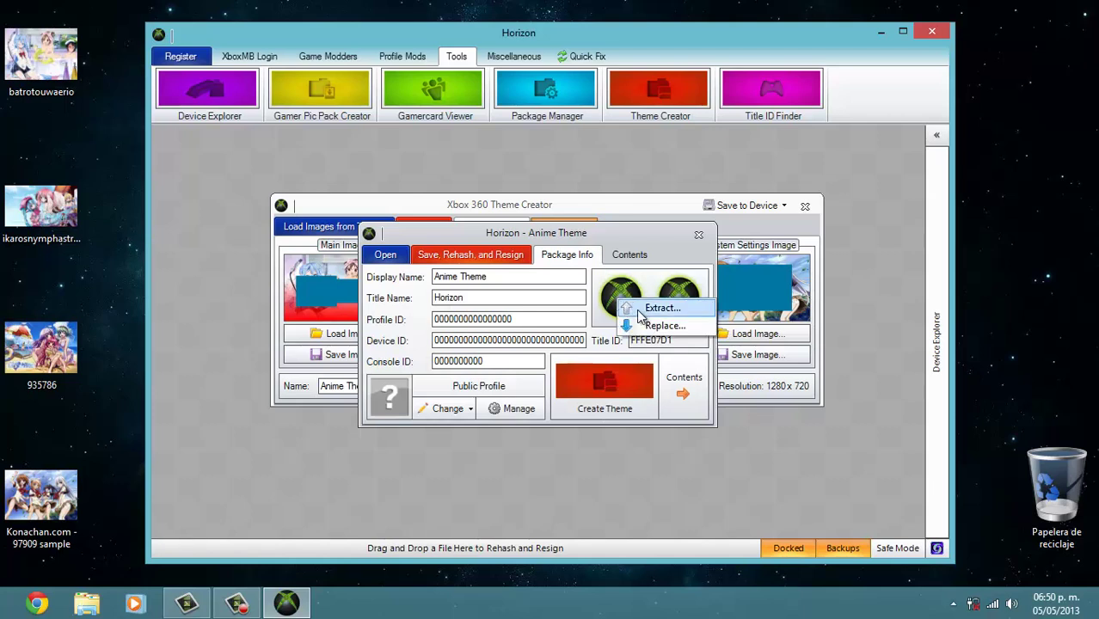
click(657, 328)
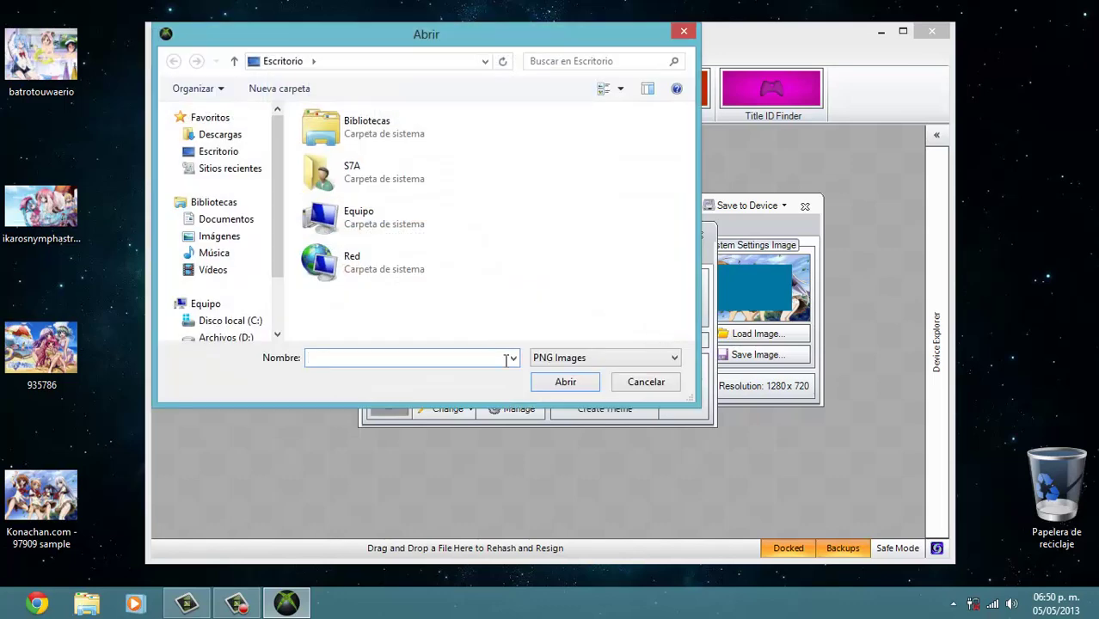
click(653, 382)
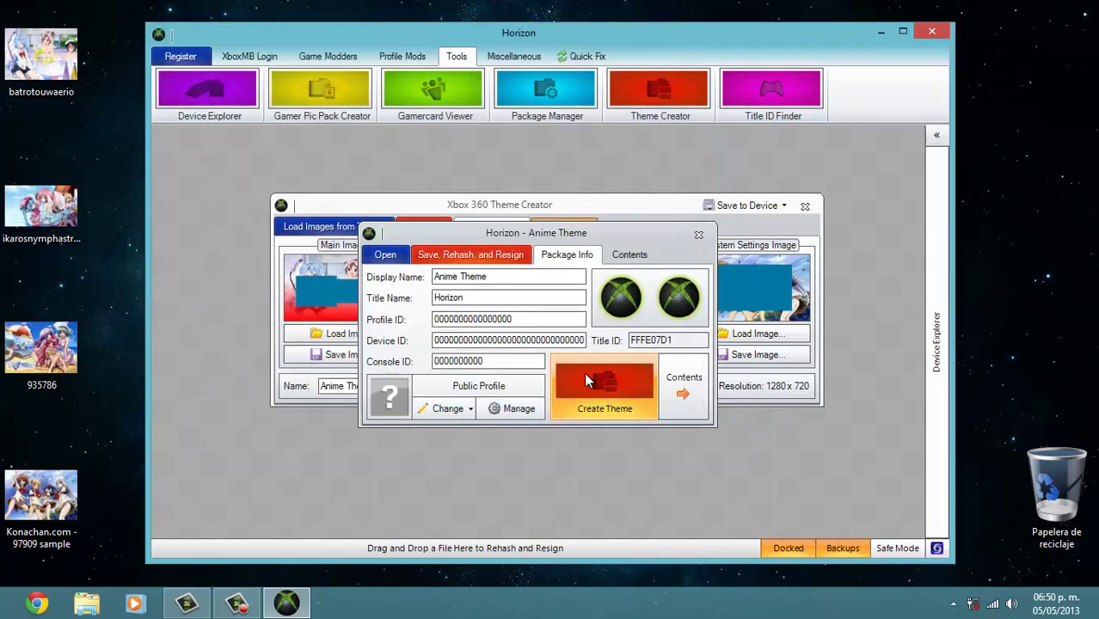
Close the Anime Theme package and the Theme Creator, and exit Horizon.
click(698, 234)
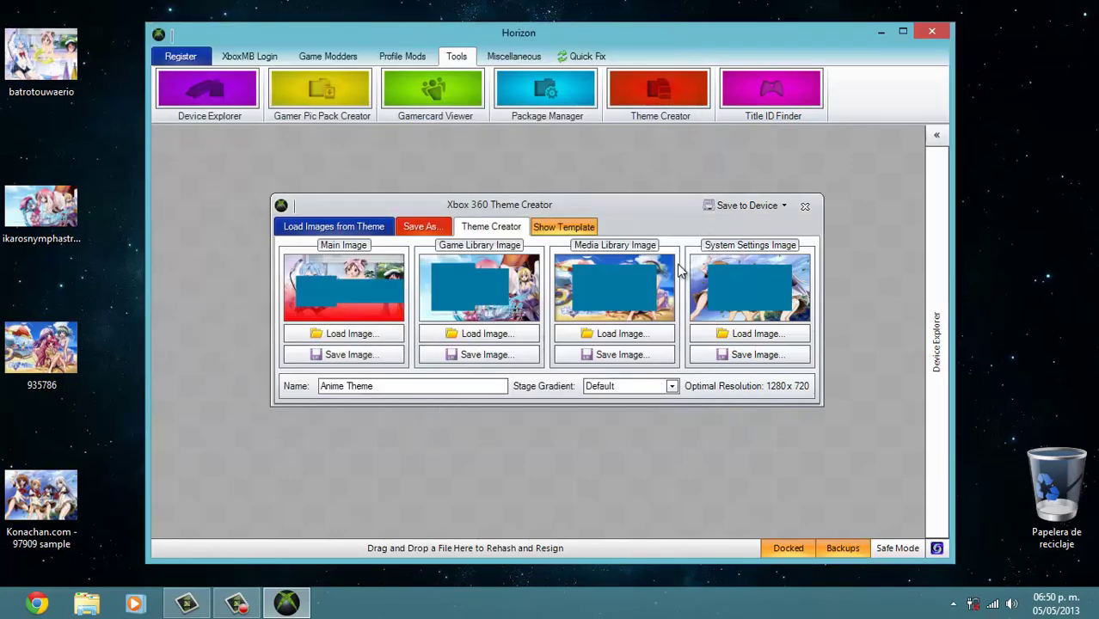
click(805, 206)
click(399, 58)
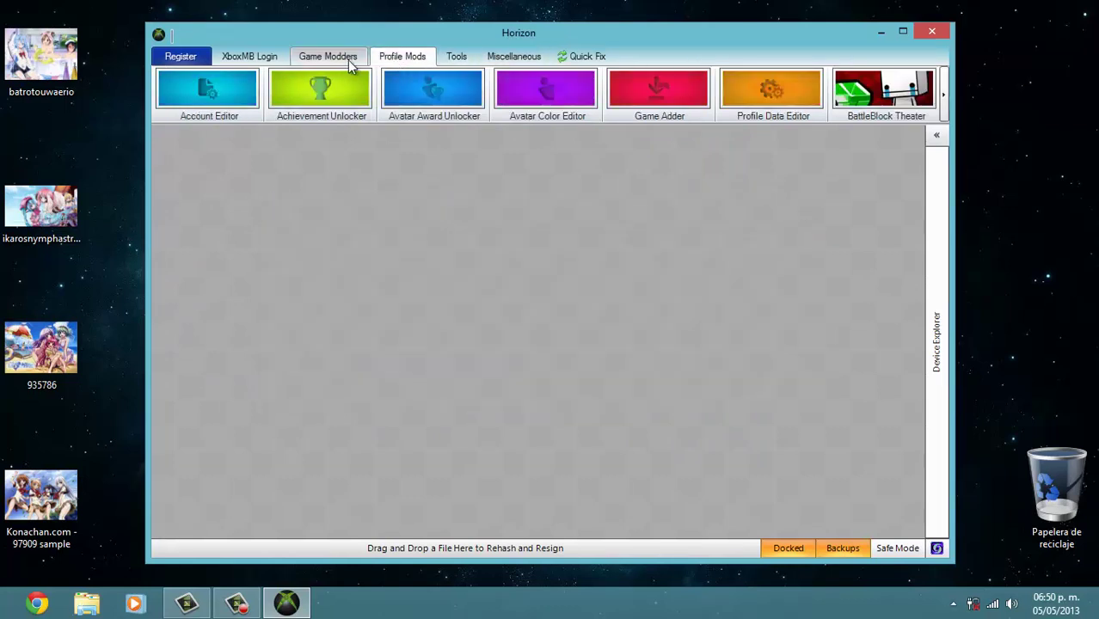
click(931, 32)
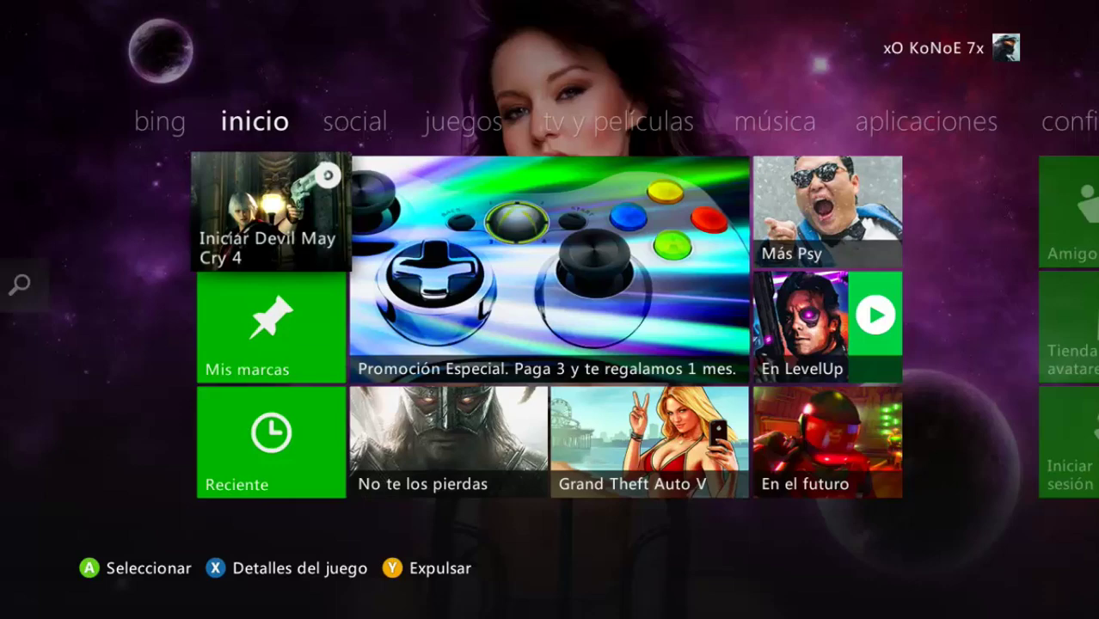
On the Xbox 360 dashboard, change the profile's theme to Anime Theme.
key(Right)
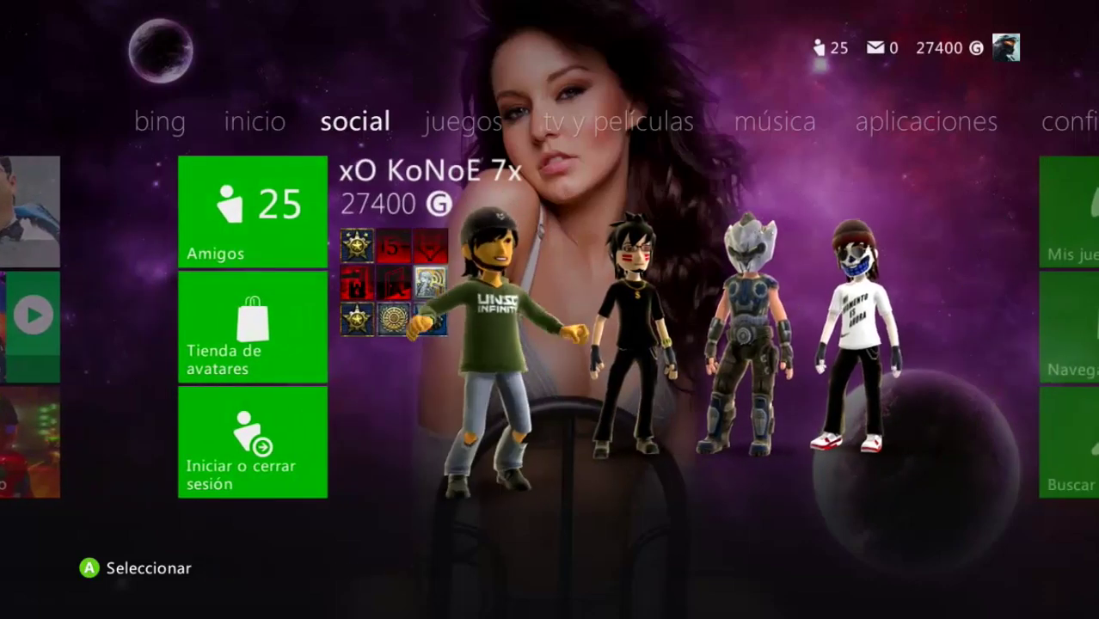
key(Return)
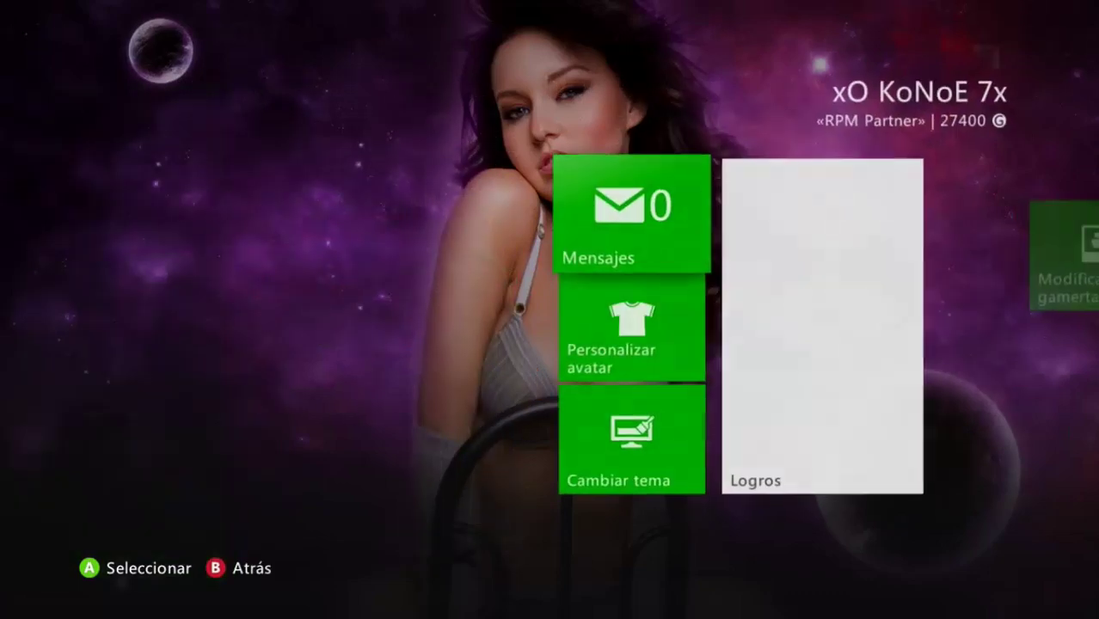
key(Down)
key(Down)
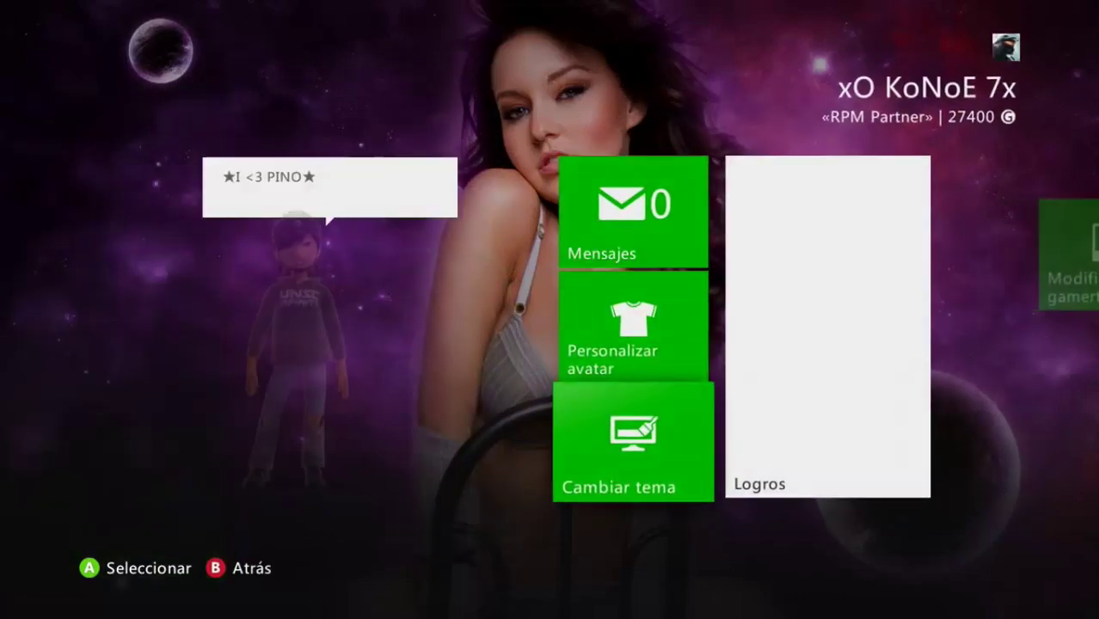
key(Return)
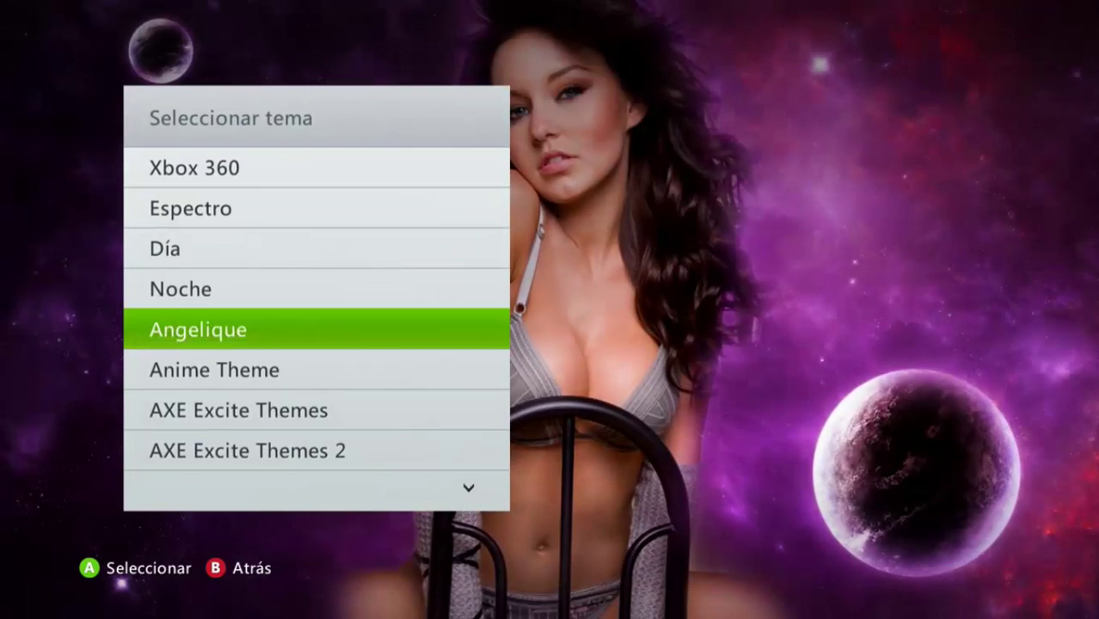
key(Down)
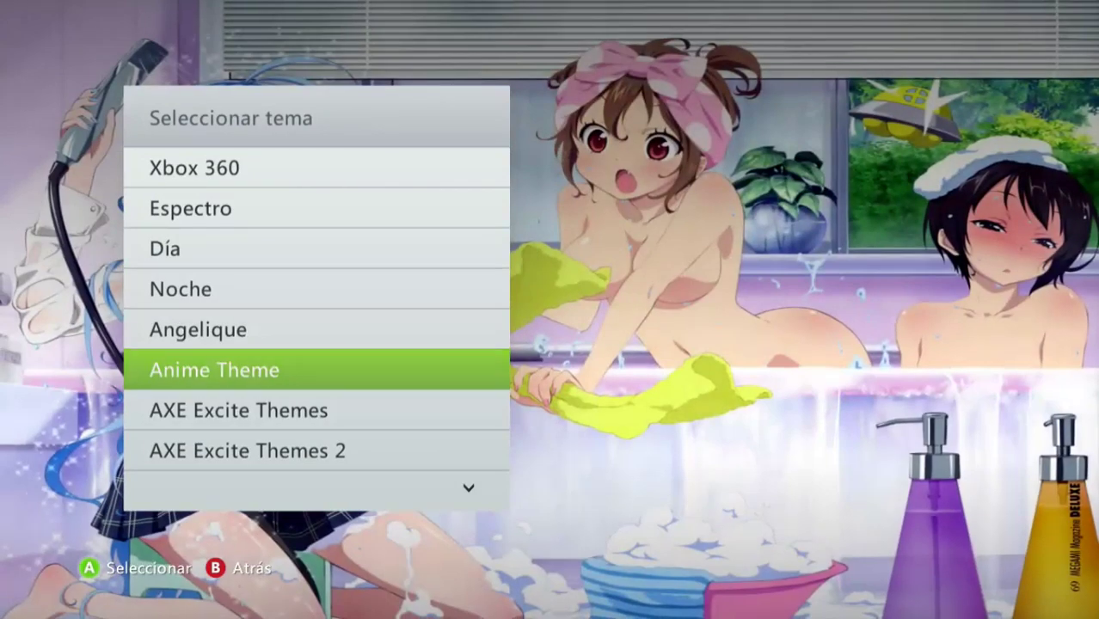
key(Return)
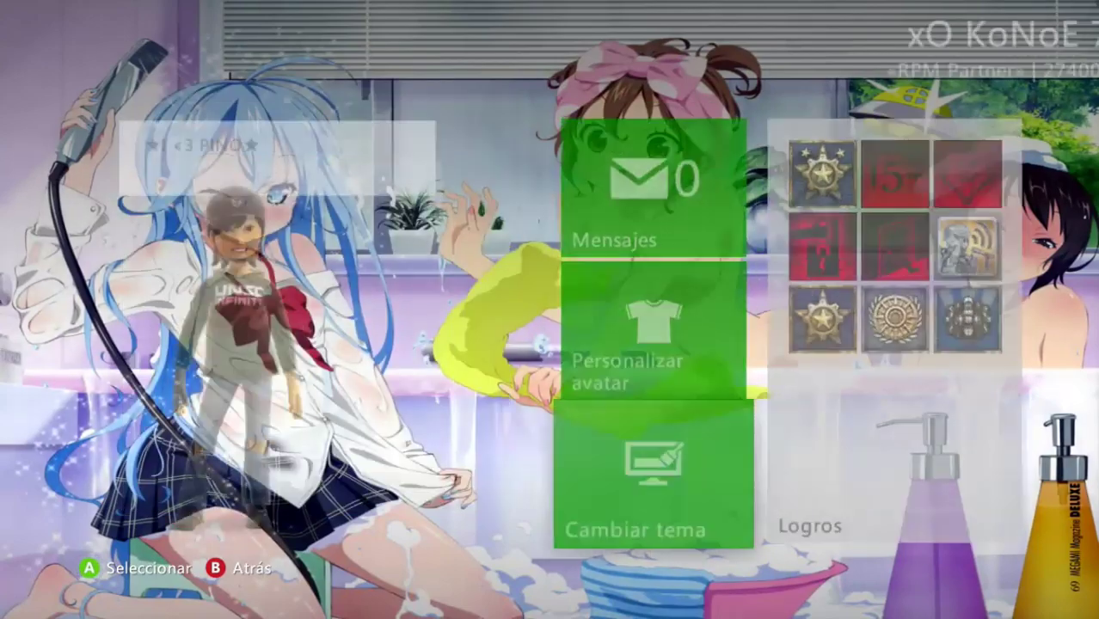
Return to the dashboard and examine the theme's background across the bing, inicio, social and juegos sections.
key(Escape)
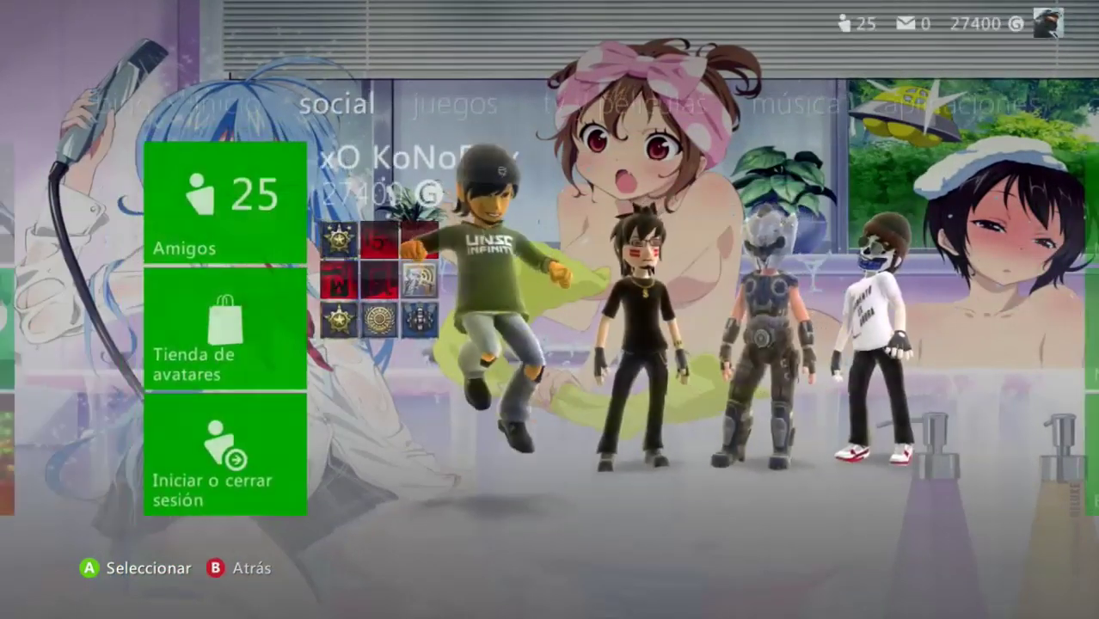
key(Left)
key(Left)
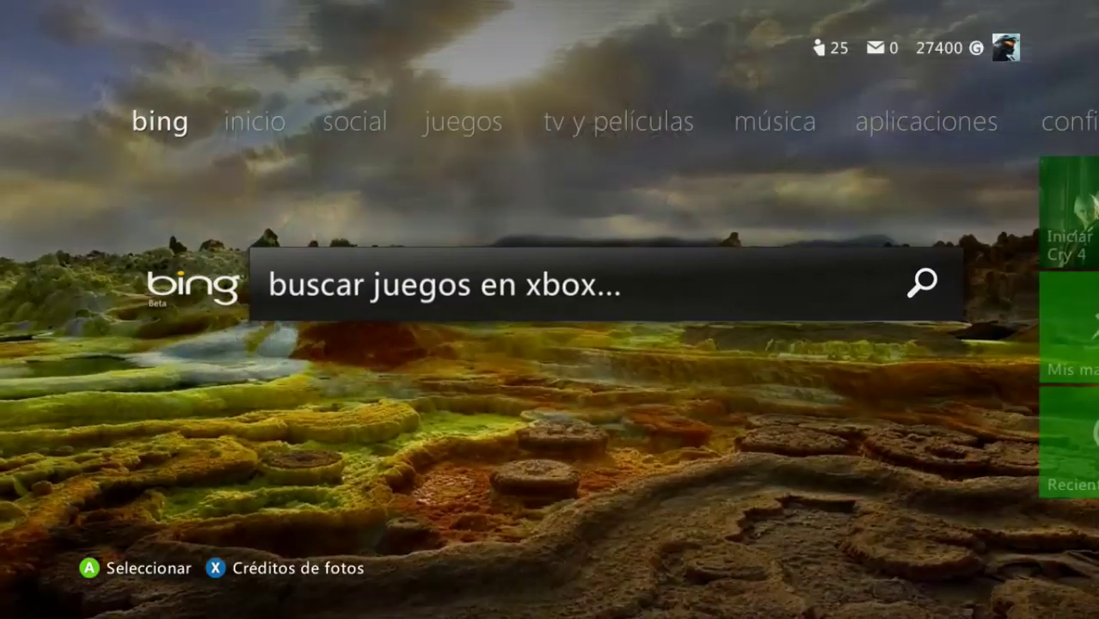
key(Right)
key(Right)
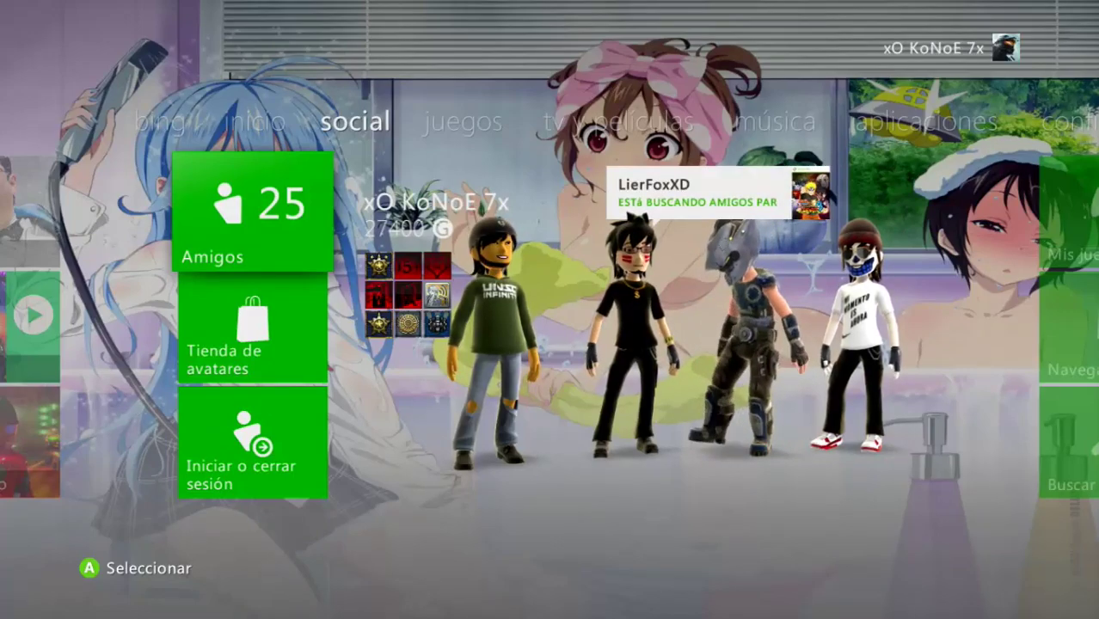
key(Right)
key(Left)
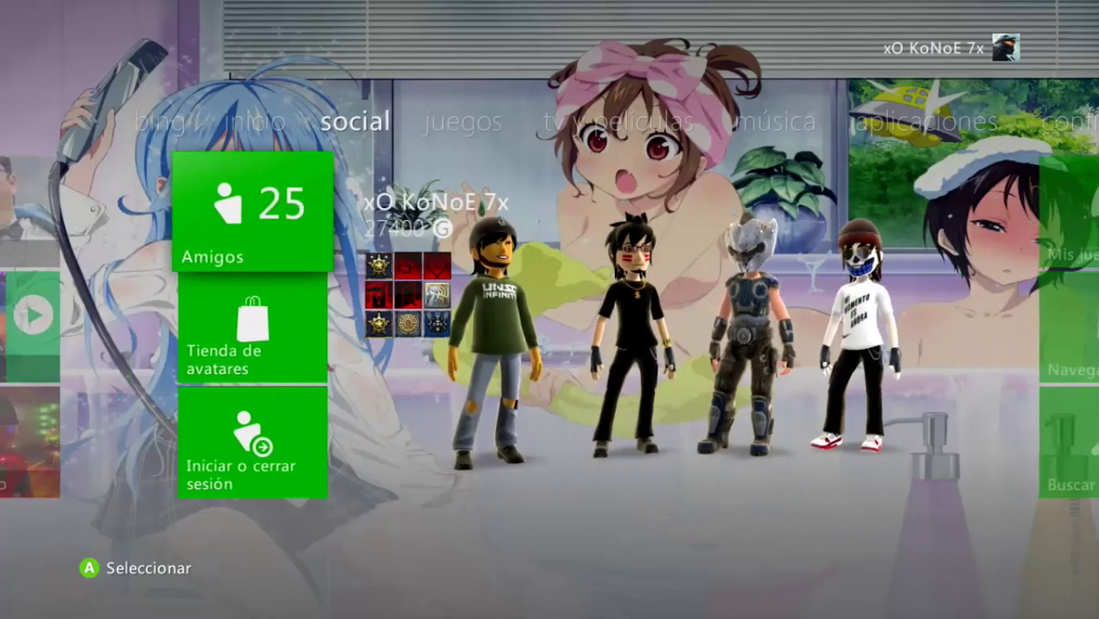
key(Left)
key(Right)
key(Right)
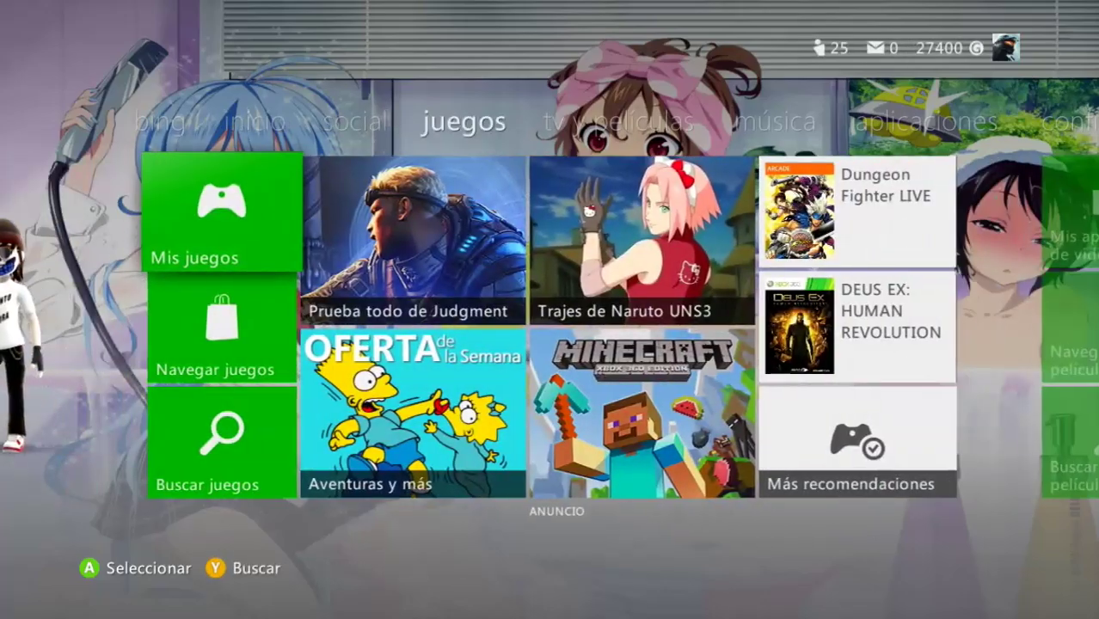
key(Left)
key(Left)
key(Left)
key(Right)
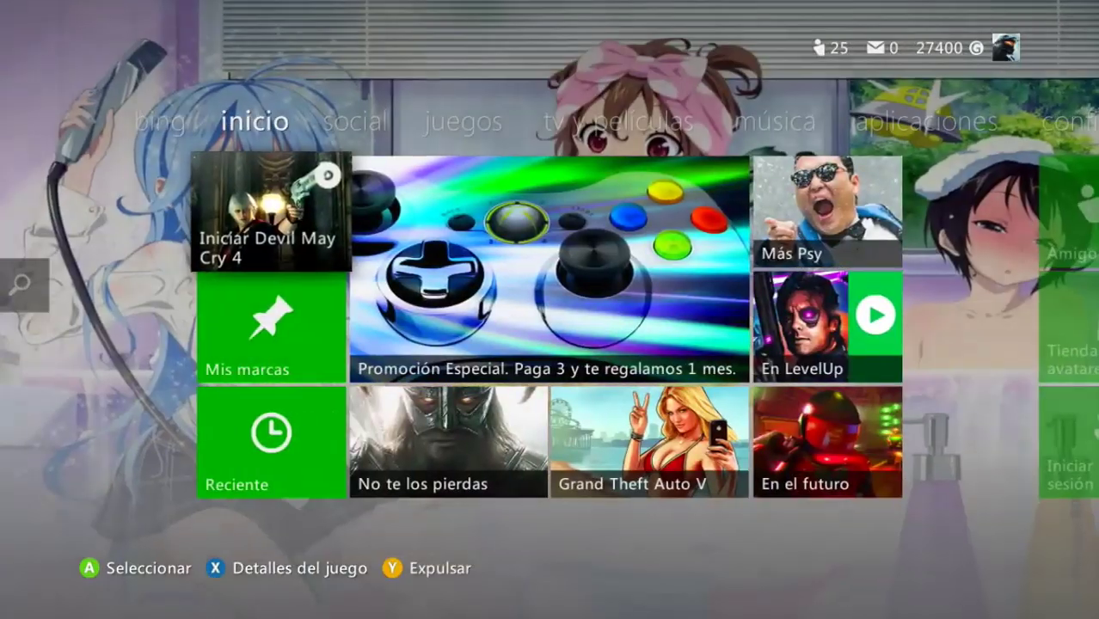
View the theme's background behind the Reciente list through its last title, and return to the inicio section.
key(Down)
key(Down)
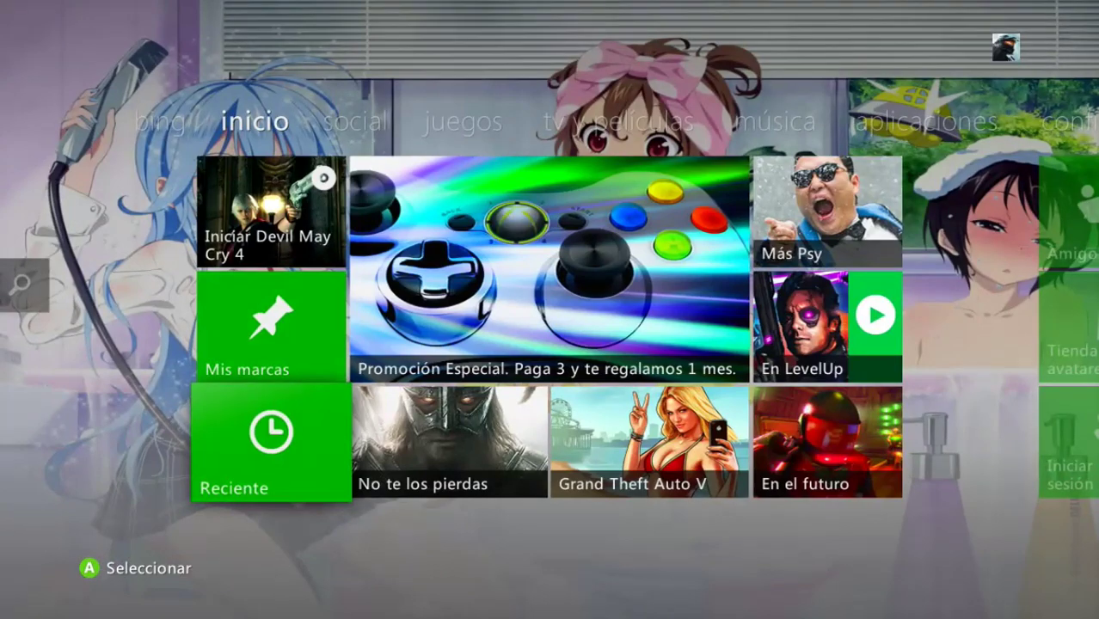
key(Return)
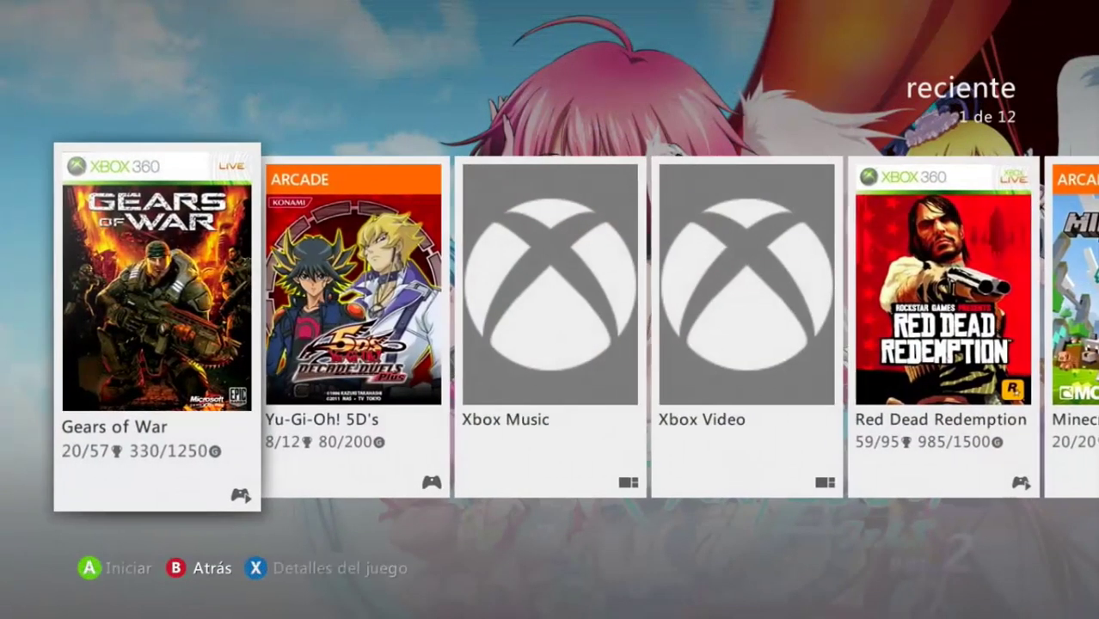
key(Right)
key(Right)
key(Right)
key(Right)
key(Right)
key(Right)
key(Right)
key(Right)
key(Right)
key(Right)
key(Right)
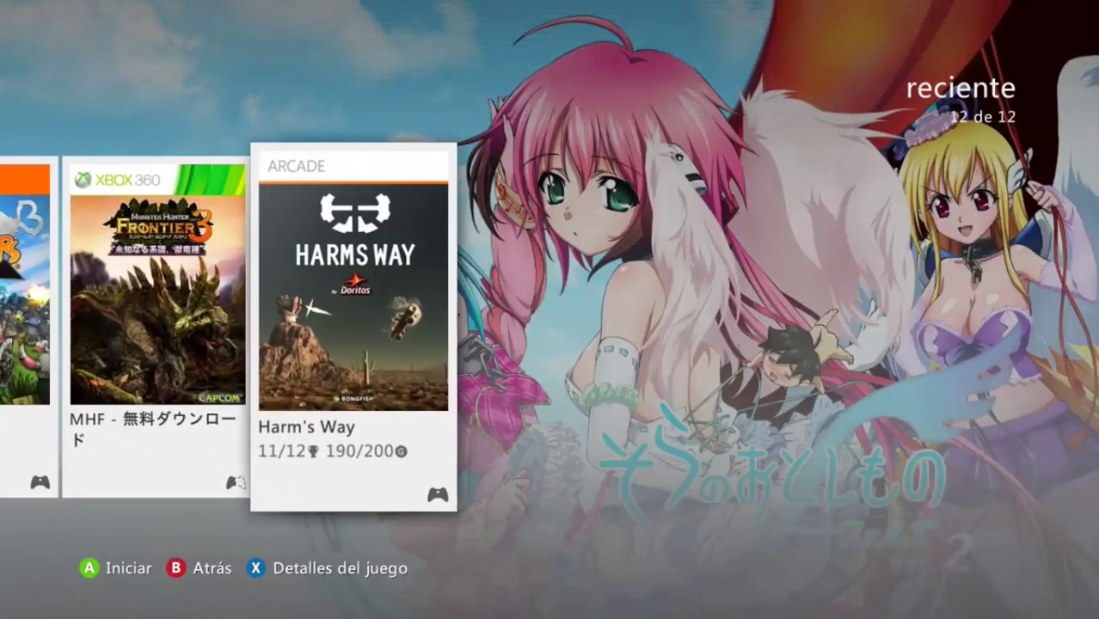
key(Left)
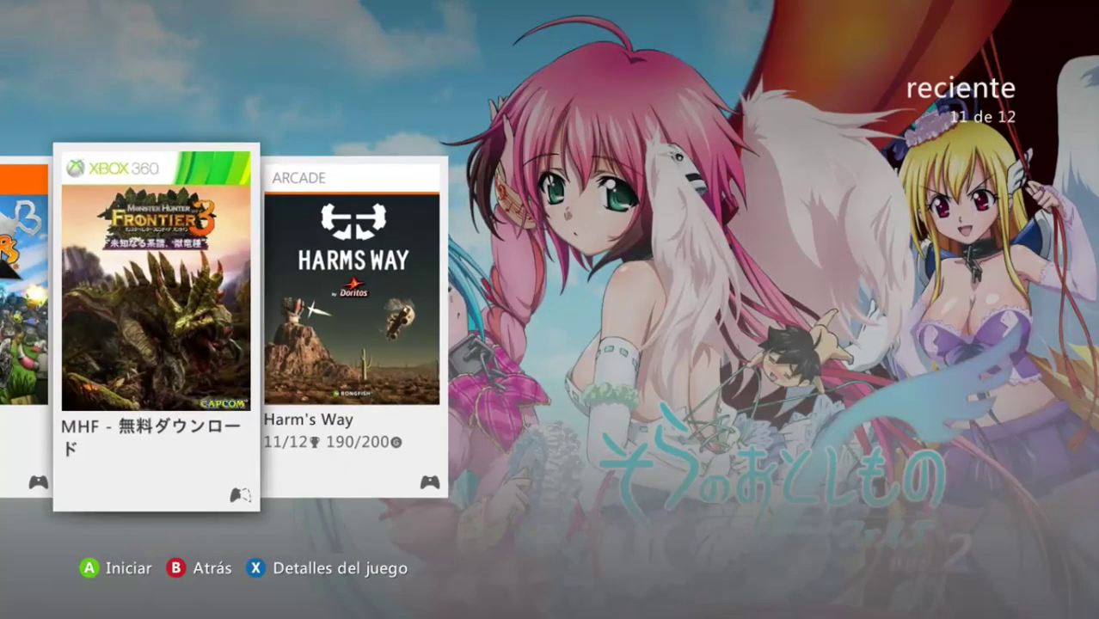
key(Right)
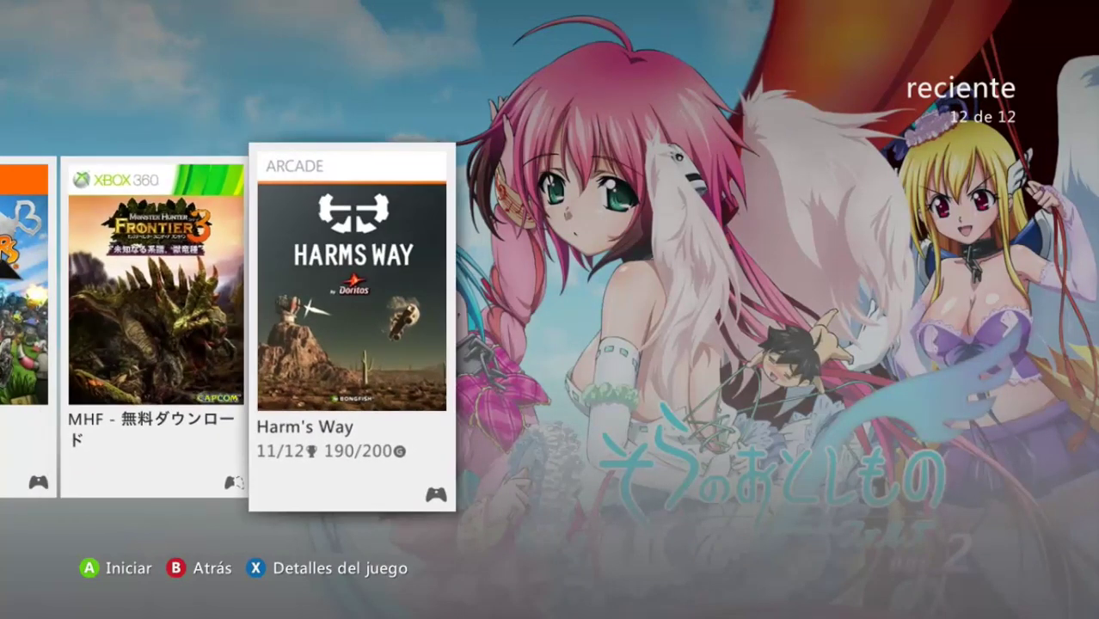
key(Escape)
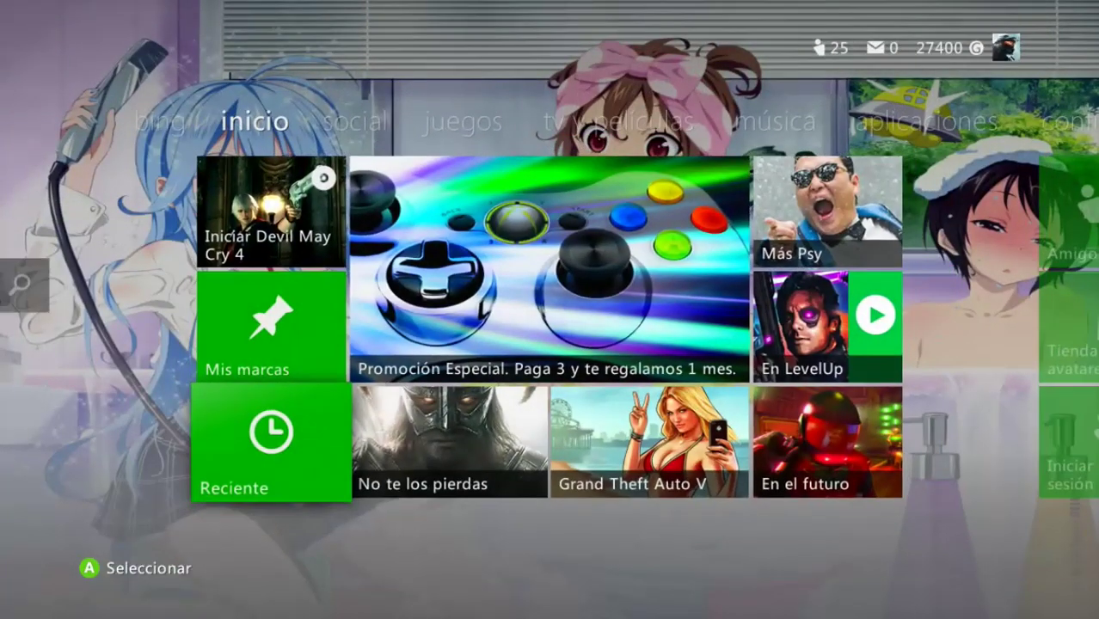
View the theme's background behind the Mis juegos list through its last title, and return to the juegos section.
key(Page_Down)
key(Page_Down)
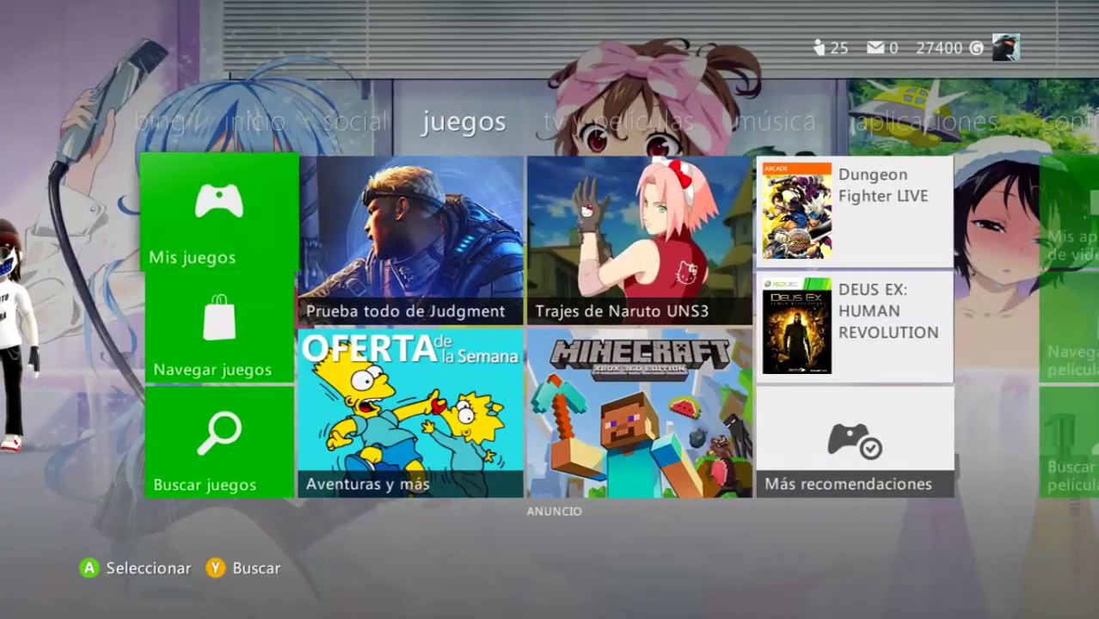
key(Return)
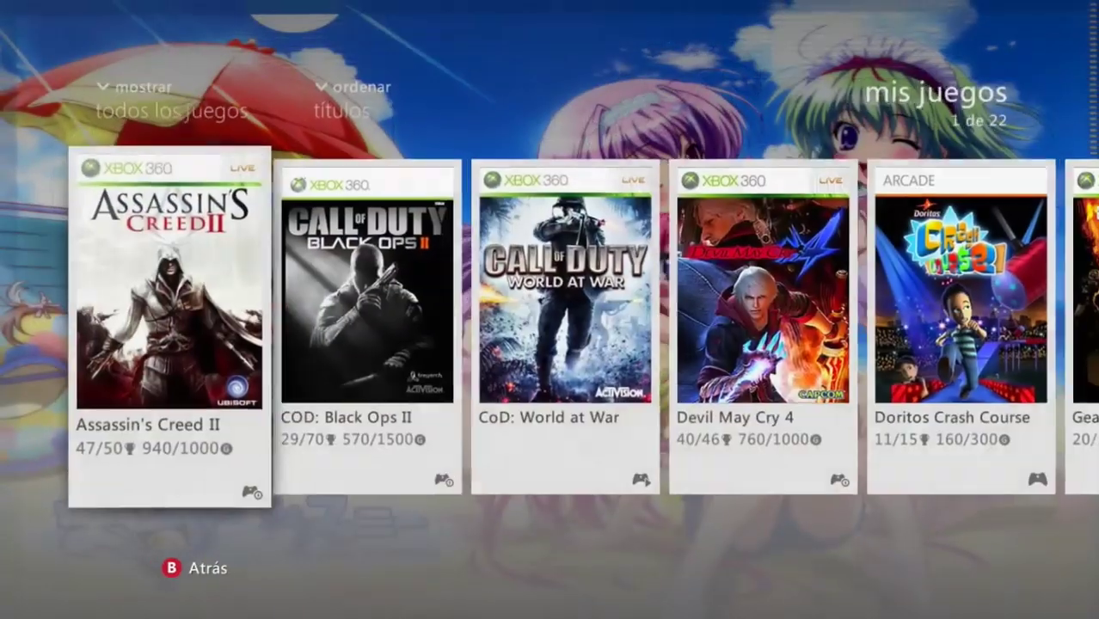
key(Right)
key(Right)
key(Right)
key(Right)
key(Right)
key(Right)
key(Right)
key(Right)
key(Right)
key(Right)
key(Right)
key(Right)
key(Right)
key(Right)
key(Right)
key(Right)
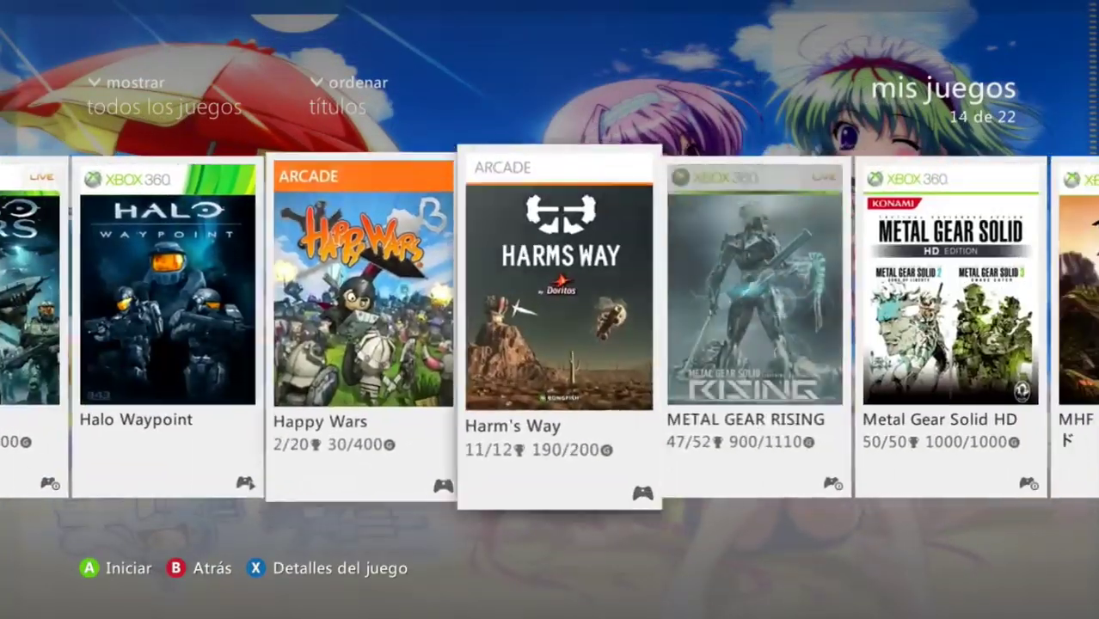
key(Right)
key(Right)
key(Right)
key(Right)
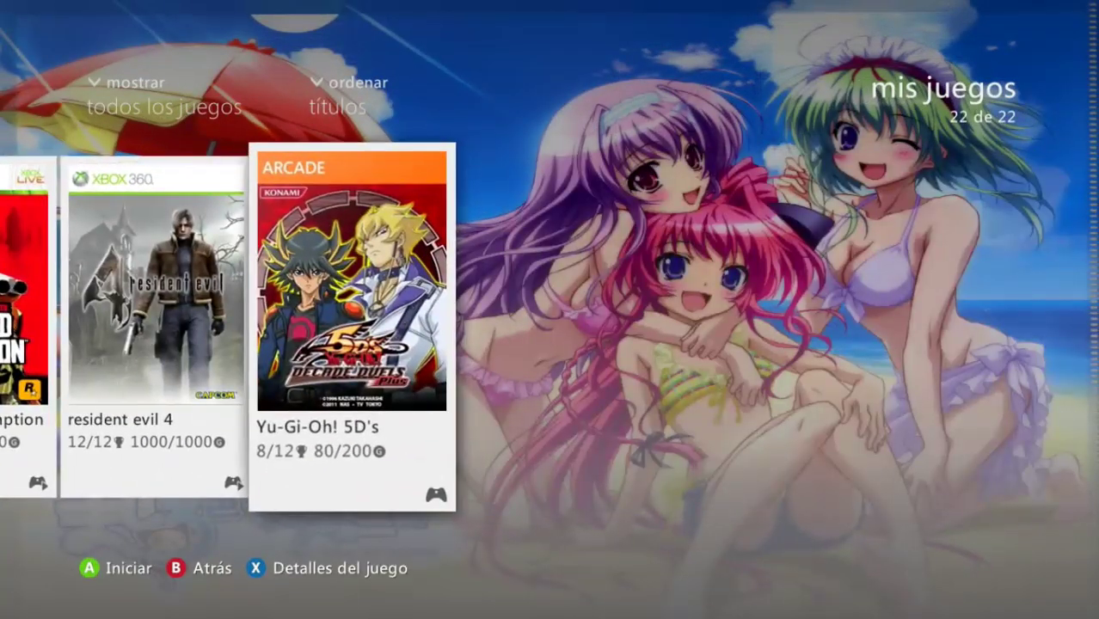
key(Escape)
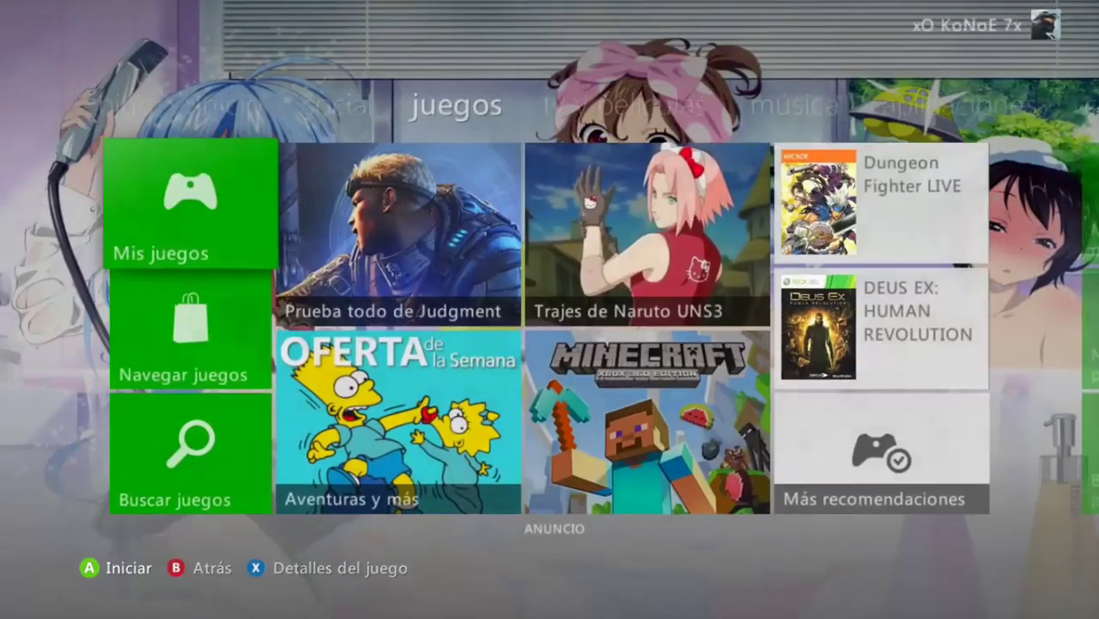
Check the theme's background in the game browsing pages, the video applications list and the video source selection.
key(Return)
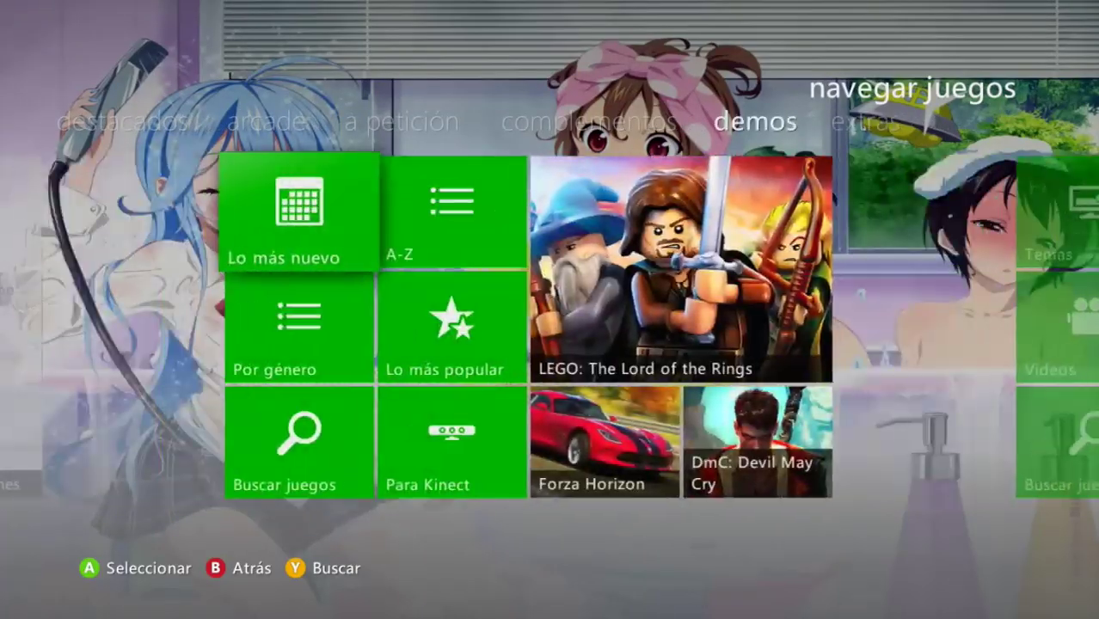
key(Escape)
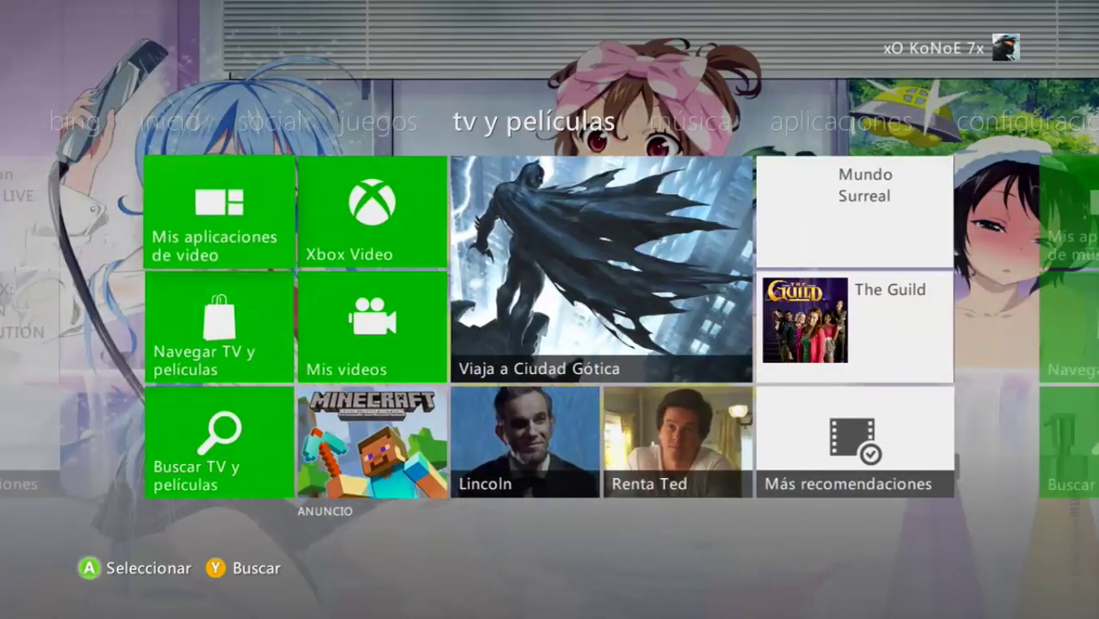
key(Return)
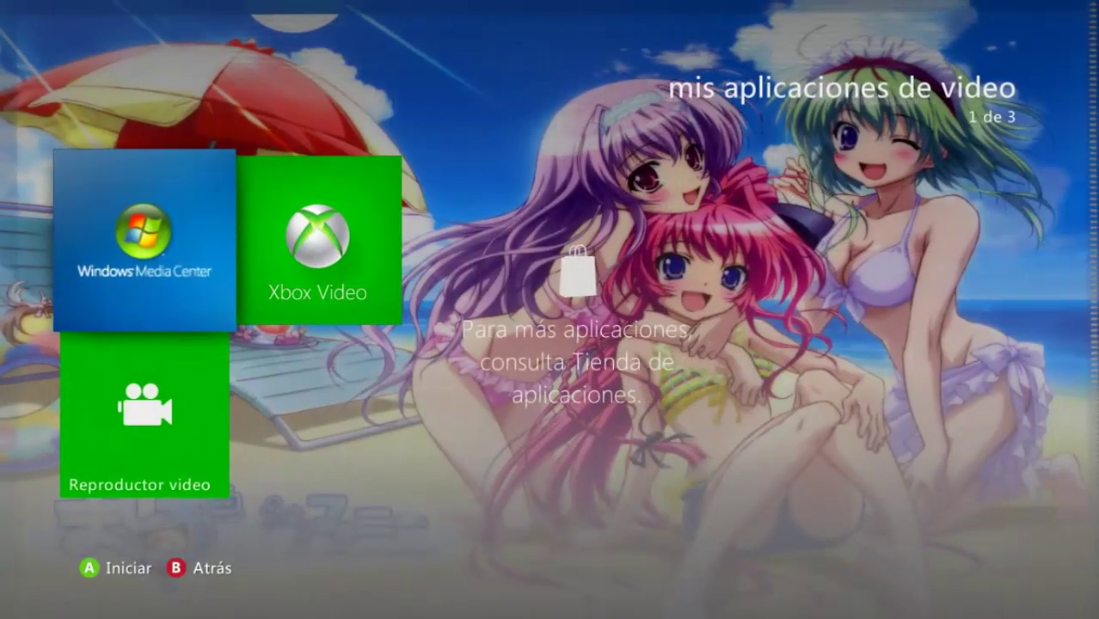
key(Escape)
key(Return)
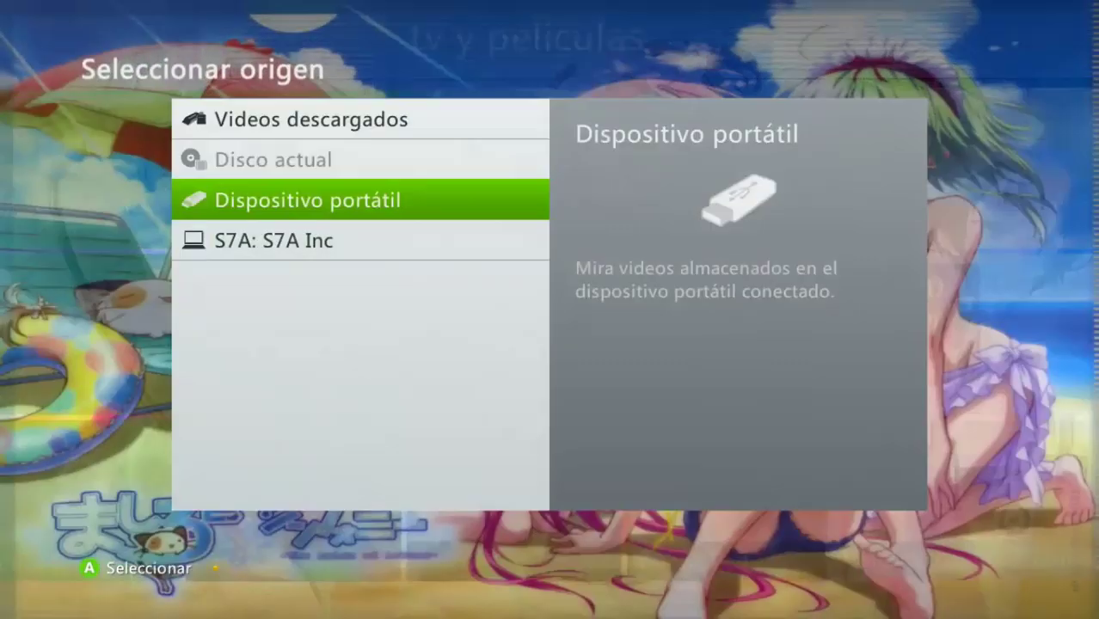